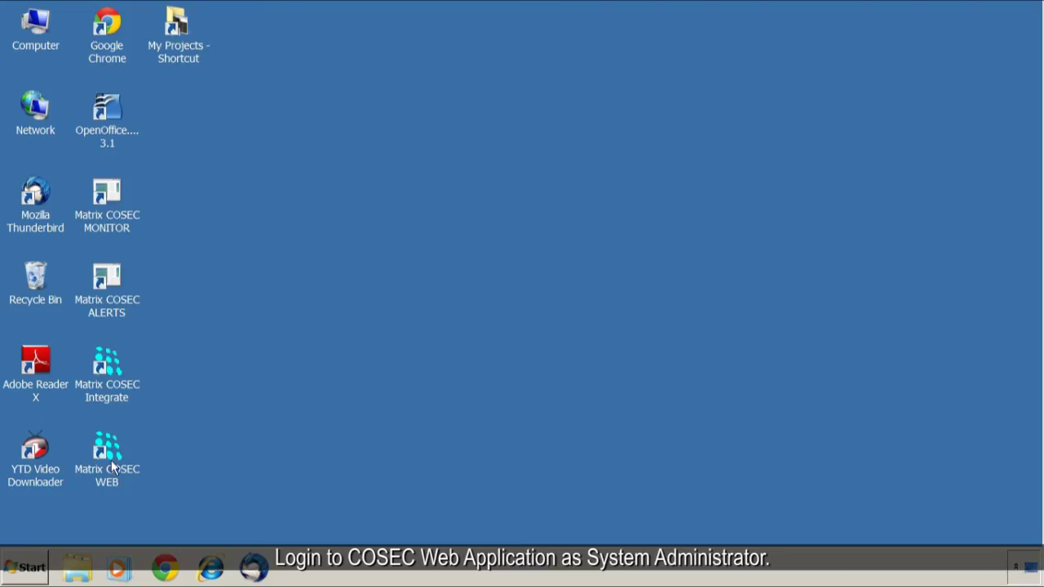
- Launch COSEC WEB and sign in with the system administrator account and password
double_click(111, 459)
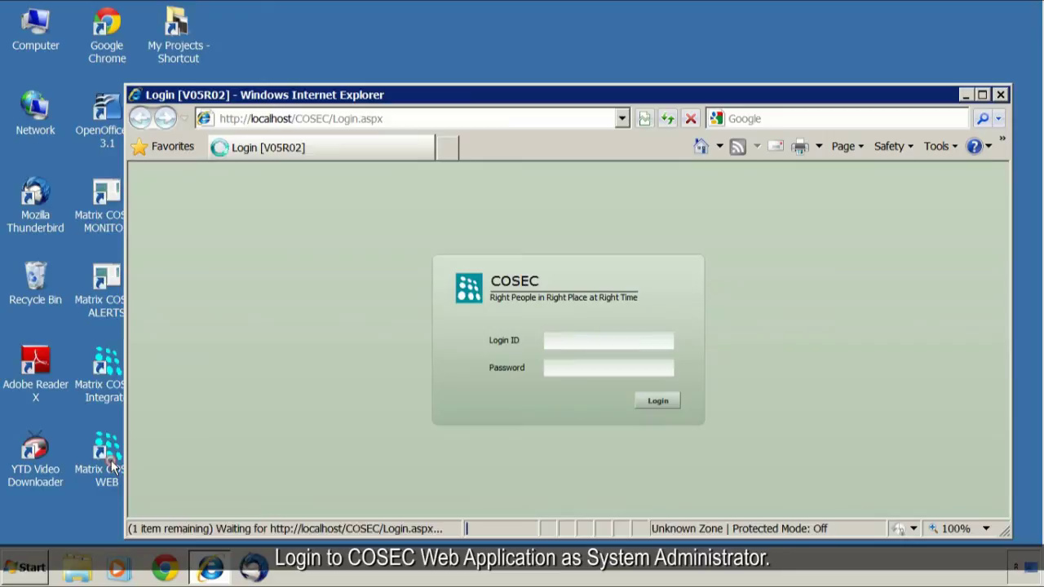
text(sa)
click(557, 367)
click(658, 401)
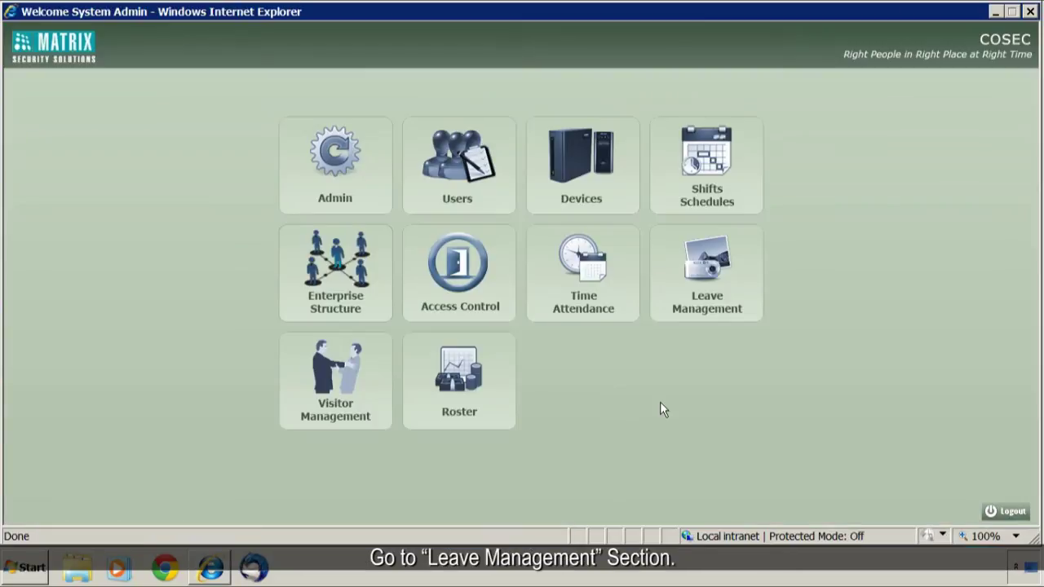
- Go to the Leave master page under Leave Management's Masters
click(690, 301)
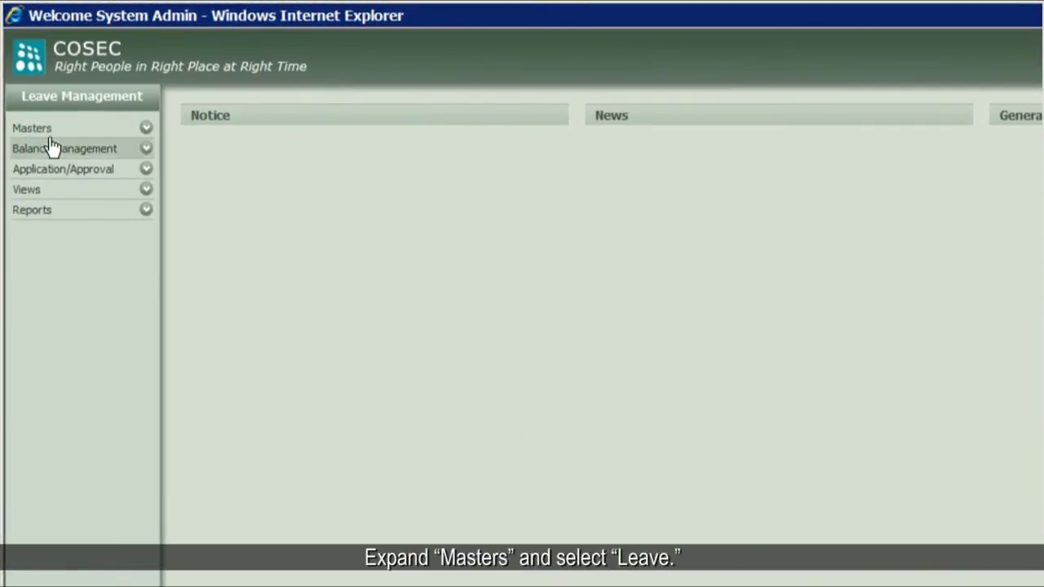
click(40, 128)
click(49, 152)
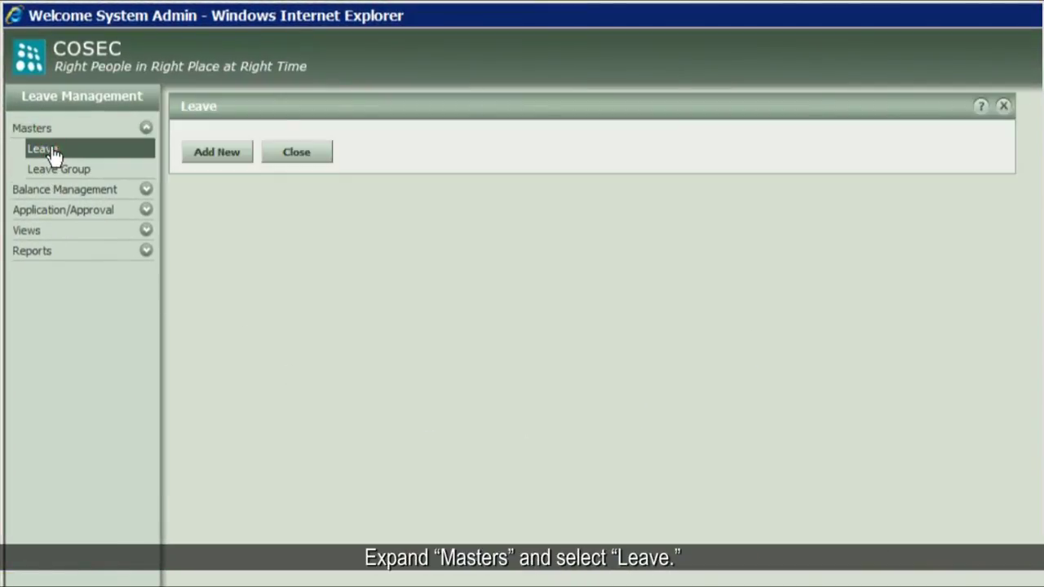
- Add a new leave with ID CL, name 'Casual Leave', type Paid Leave, allowed users All
click(223, 163)
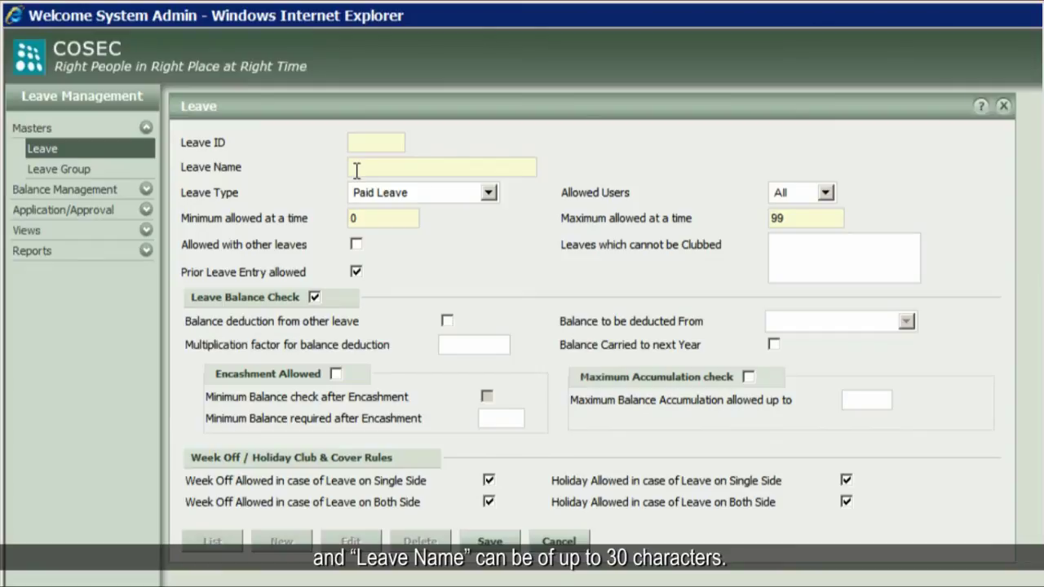
click(354, 142)
text(CL)
click(394, 164)
text(Casual Leave)
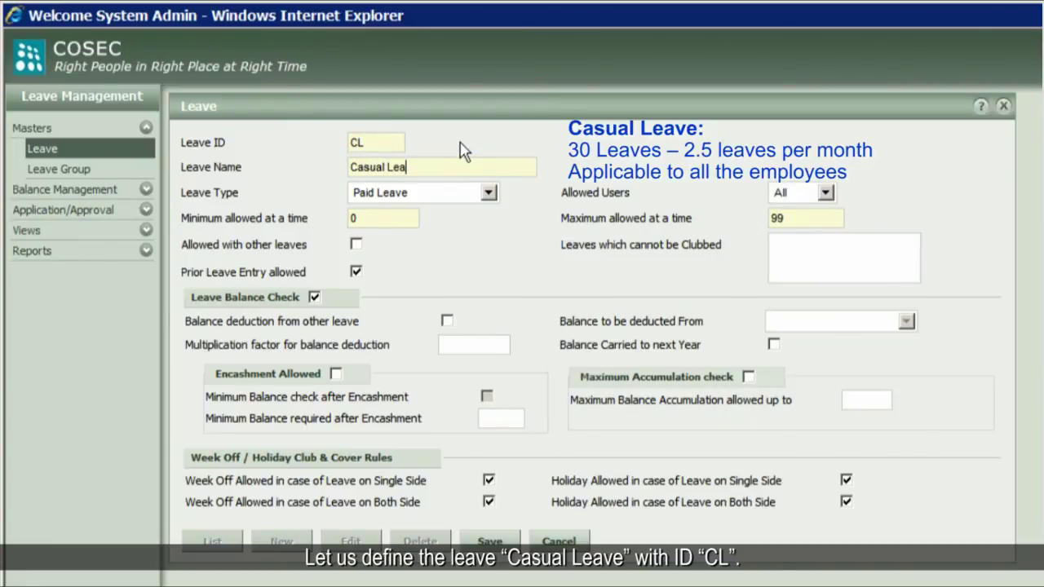
click(486, 194)
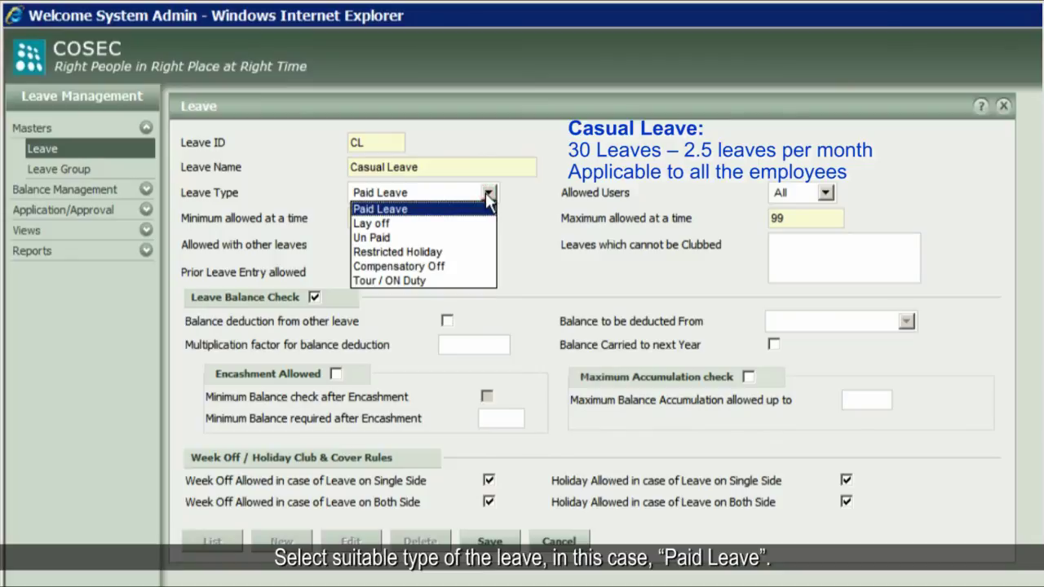
click(490, 210)
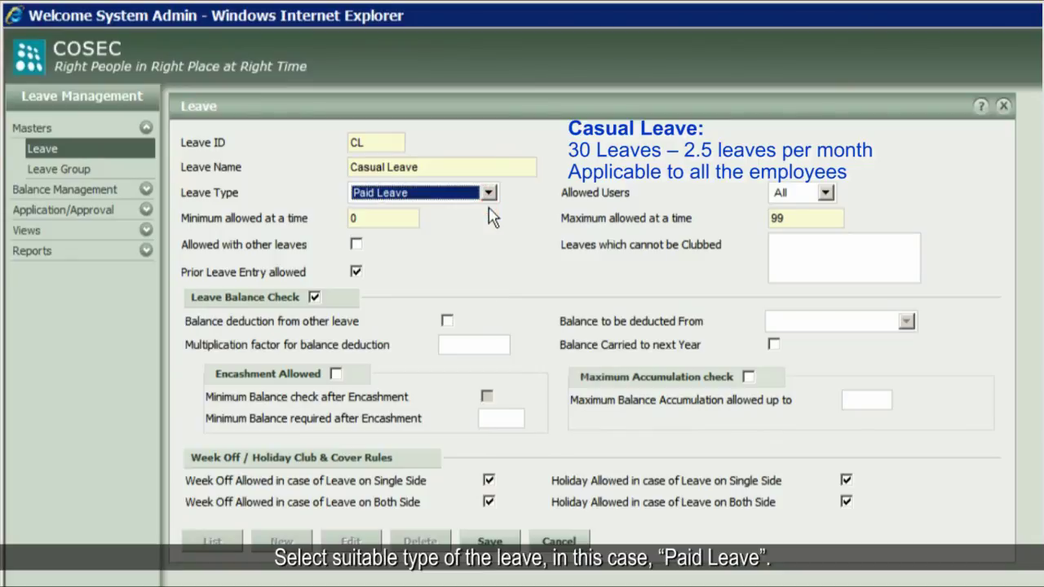
click(825, 193)
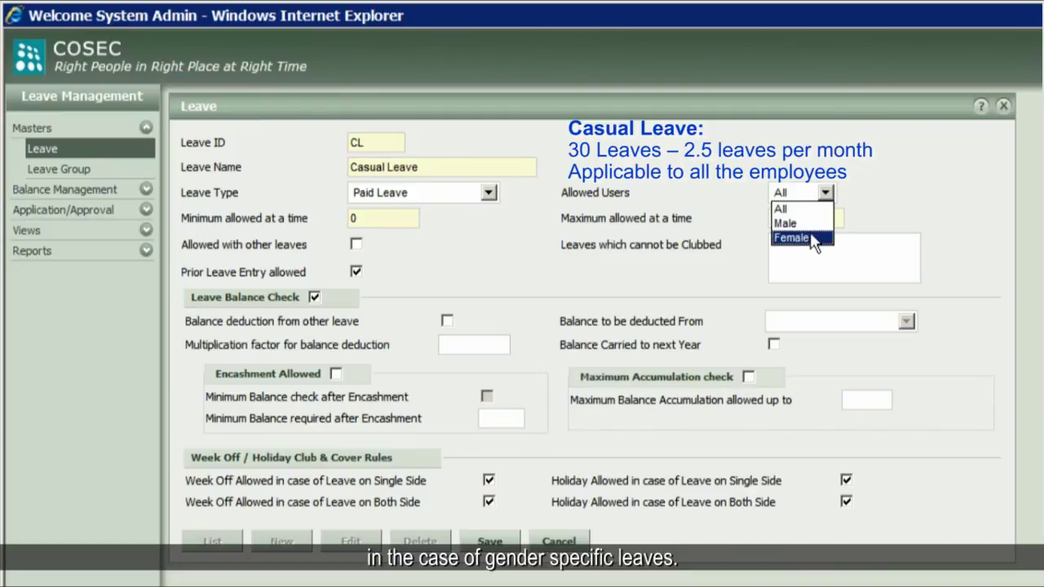
click(784, 208)
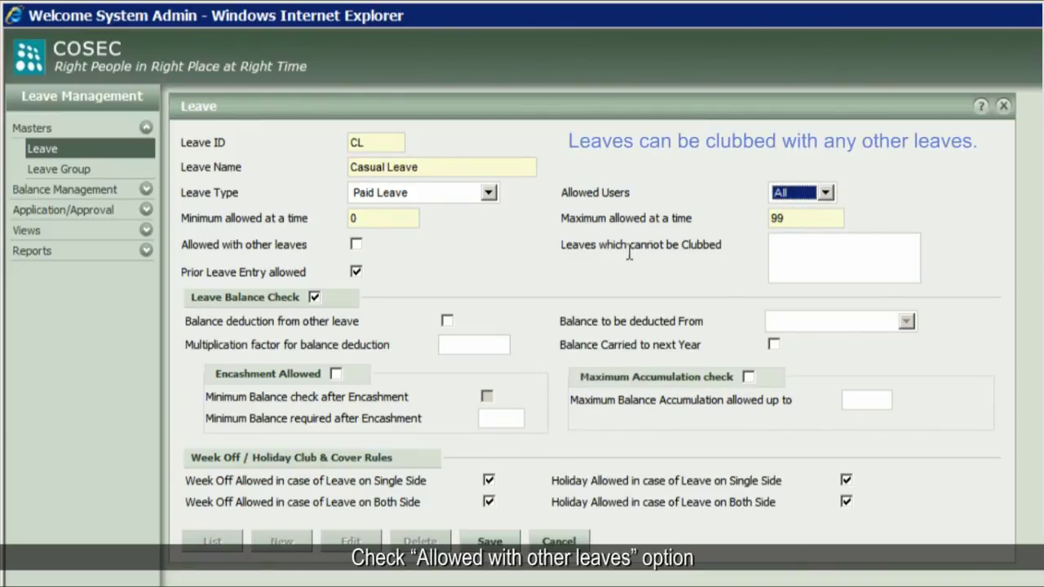
- Enable 'Allowed with other leaves' for Casual Leave
click(356, 246)
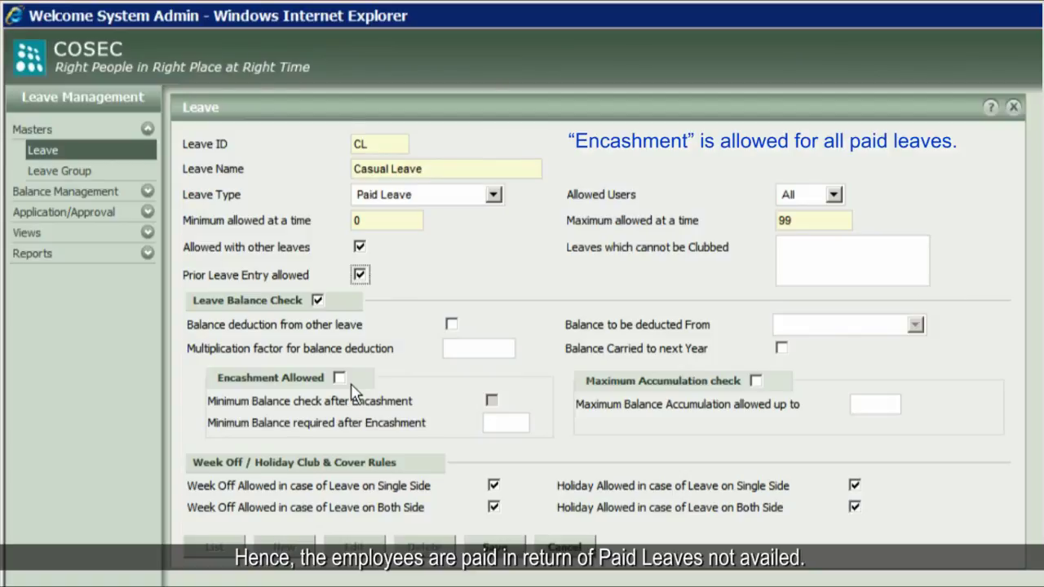
- Enable 'Encashment Allowed' on the Casual Leave form
click(339, 378)
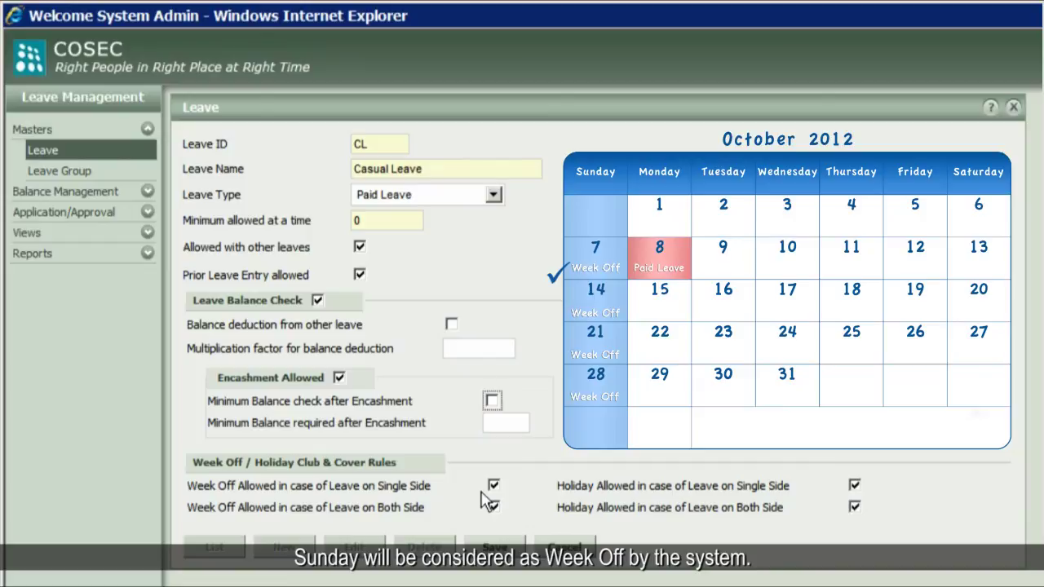
click(482, 494)
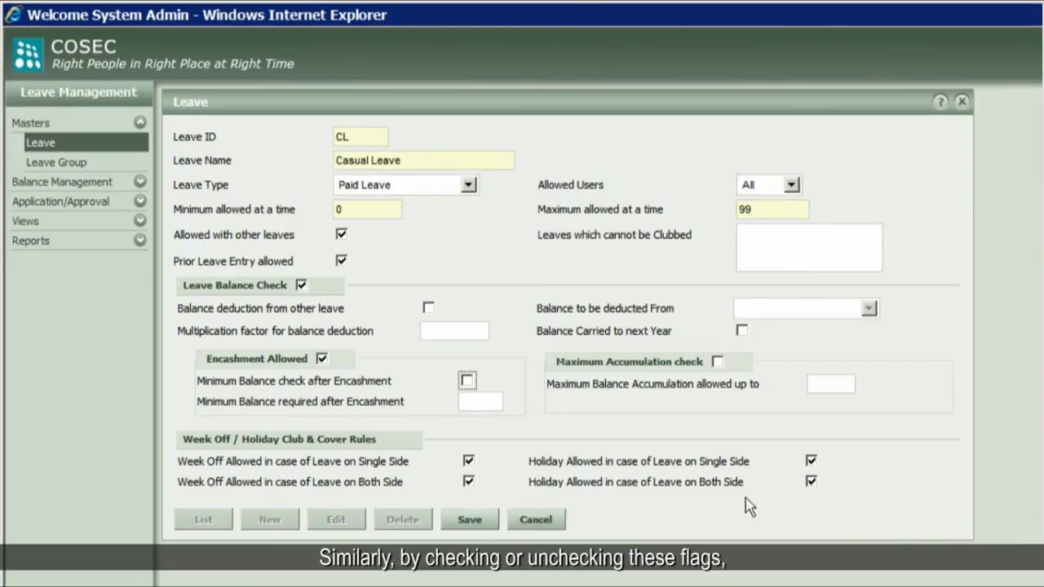
click(812, 462)
click(812, 482)
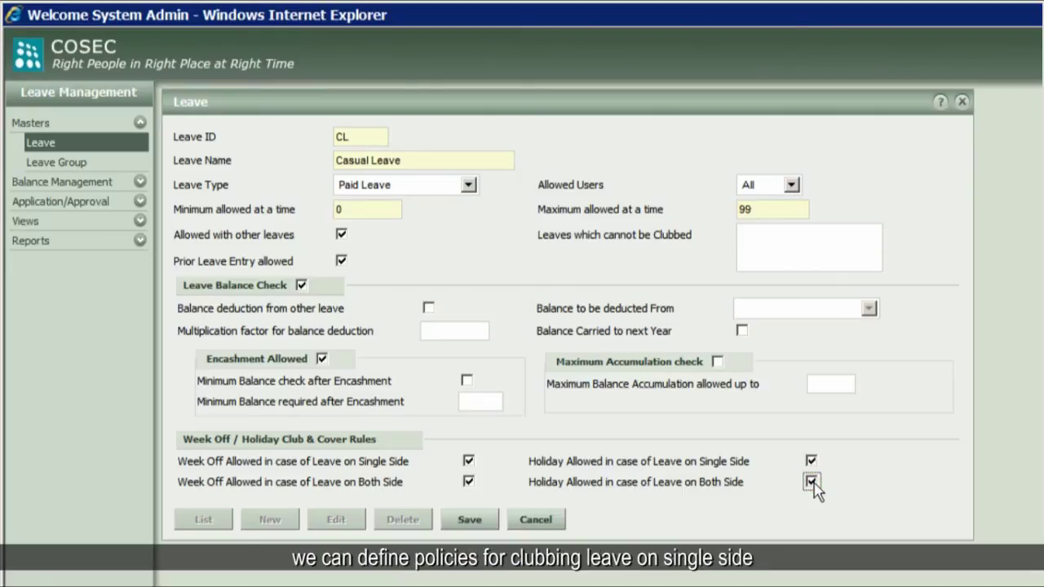
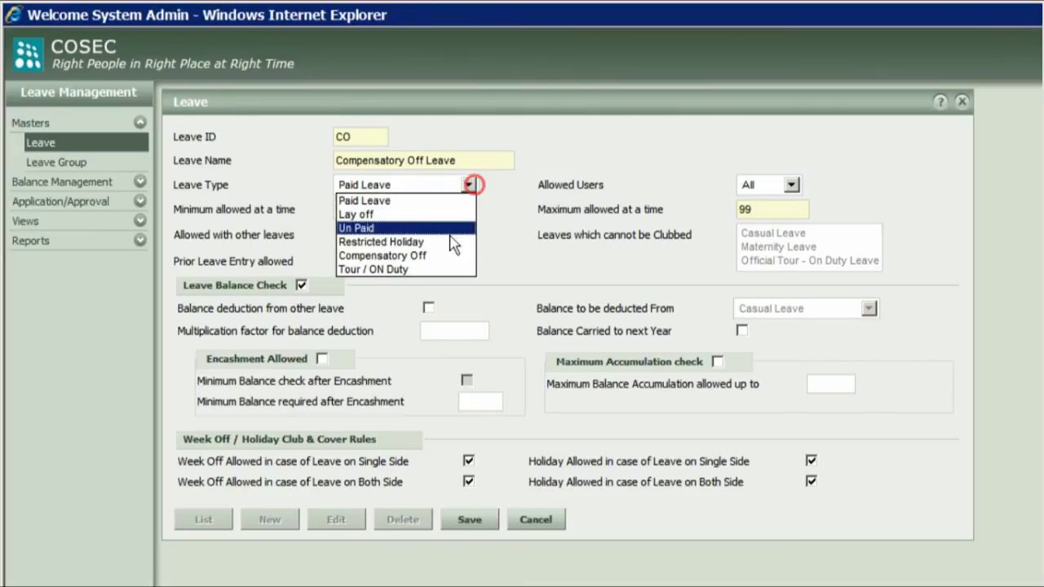
- Save the Compensatory Off leave type and start a new leave 'UL' named 'Un Paid Leave'
click(469, 520)
click(281, 550)
text(UL)
click(384, 160)
text(Un Paid Leave)
- Set Un Paid Leave to type Un Paid, allowed with other leaves, and save it
click(467, 186)
click(466, 229)
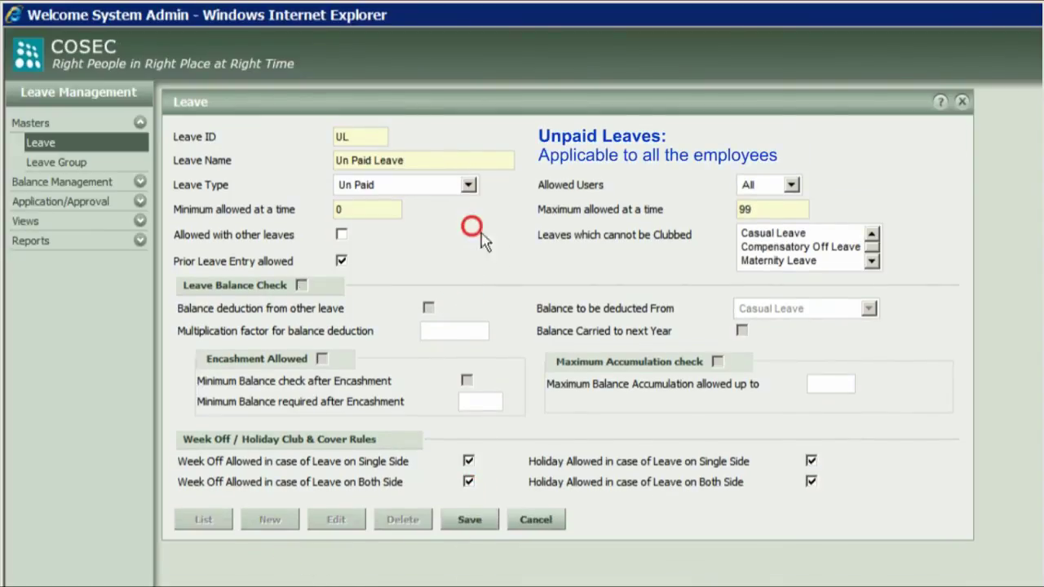
click(341, 234)
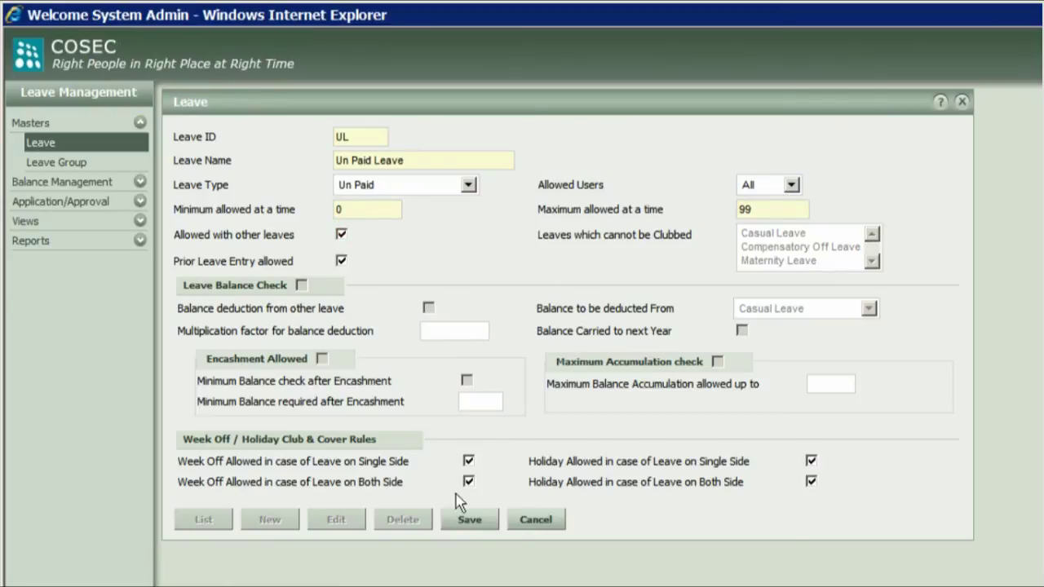
click(470, 519)
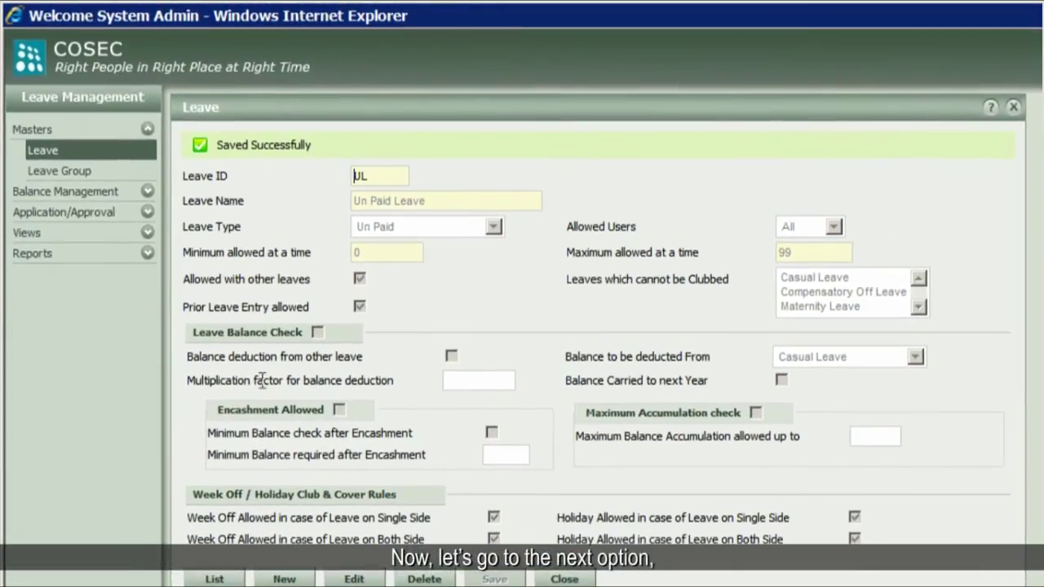
- Edit Leave Group-1 and add Casual Leave and Compensatory Off Leave as members
click(71, 174)
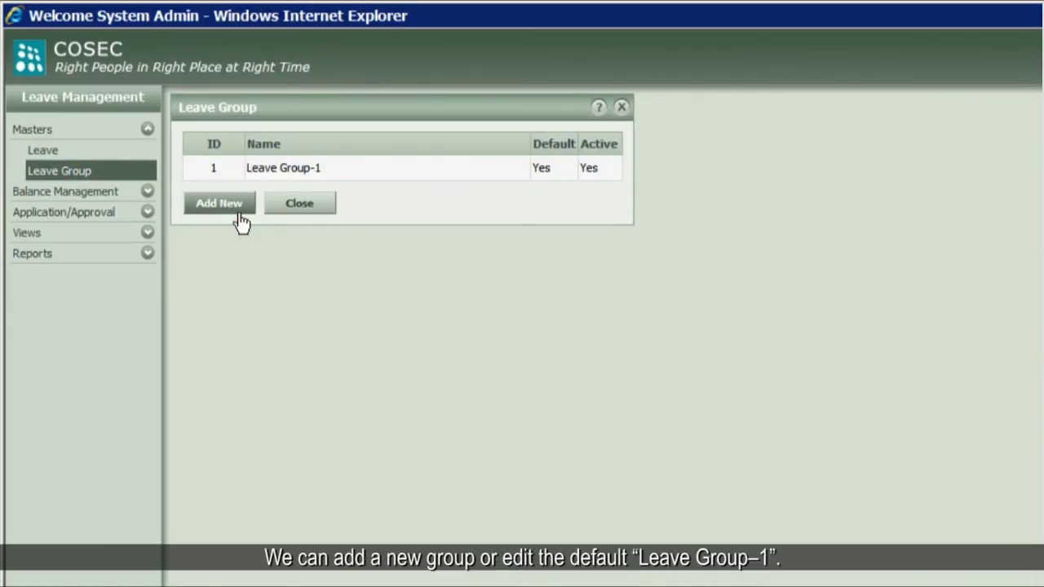
click(284, 175)
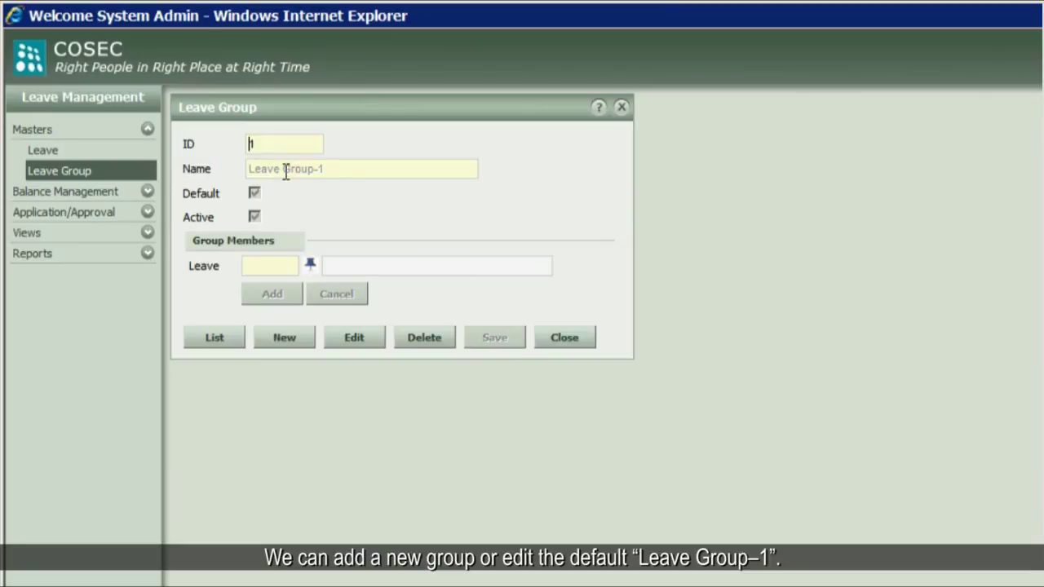
click(352, 338)
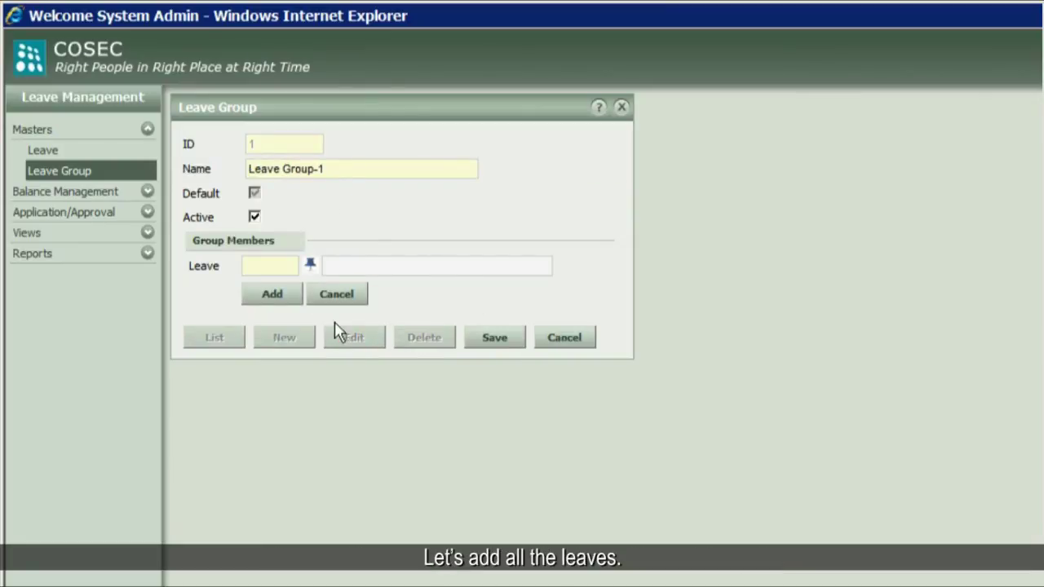
click(312, 266)
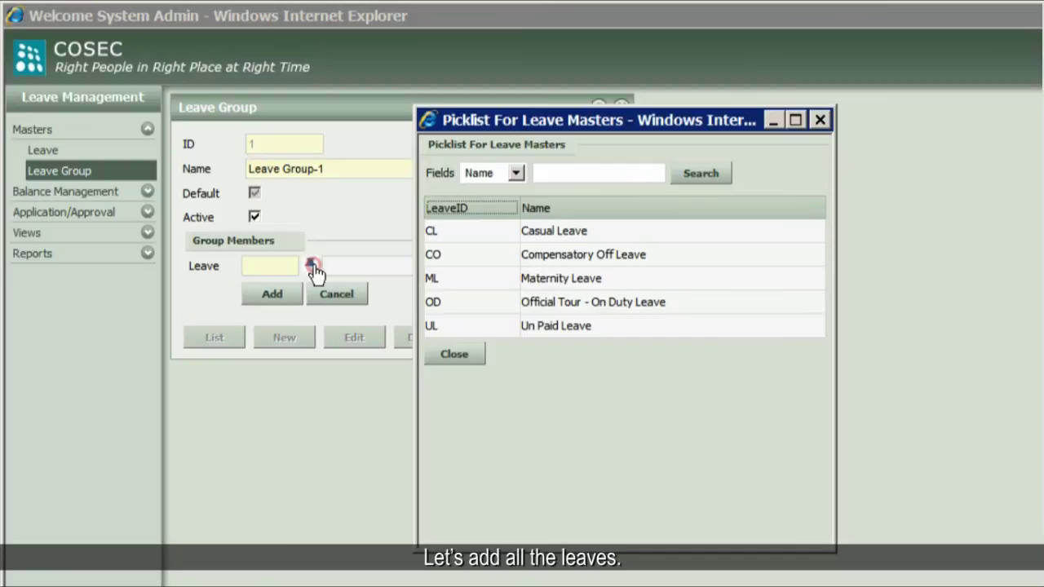
click(548, 232)
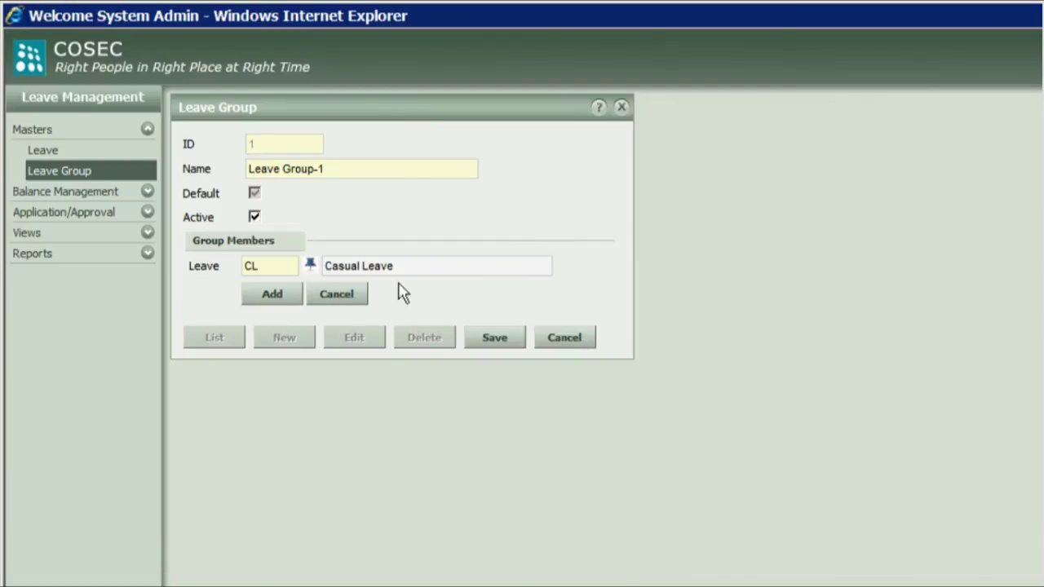
click(277, 293)
click(310, 266)
click(552, 256)
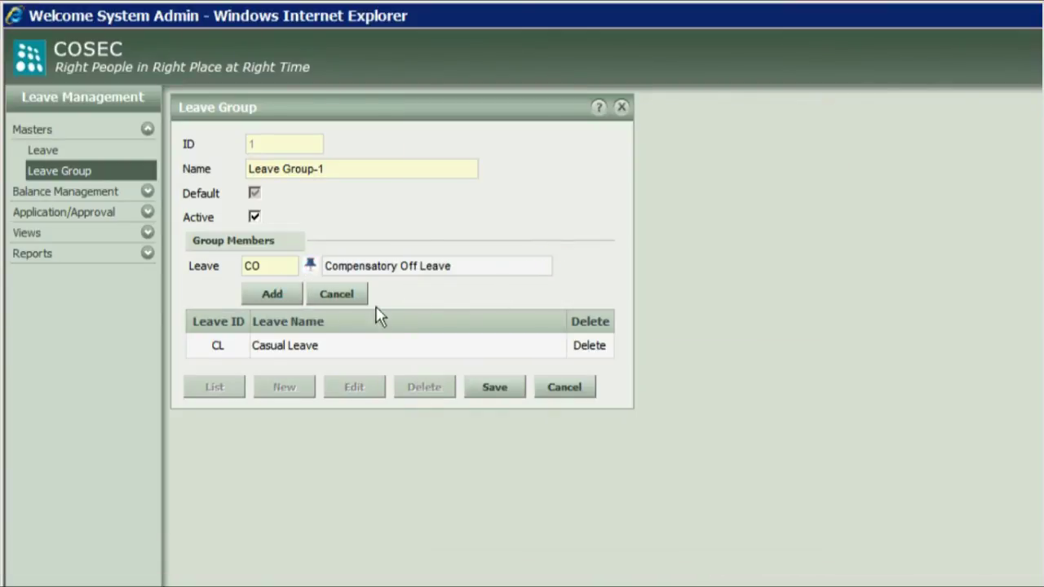
click(277, 293)
- Add Maternity, Official Tour - On Duty and Un Paid Leave to Leave Group-1, then save
click(310, 266)
click(546, 279)
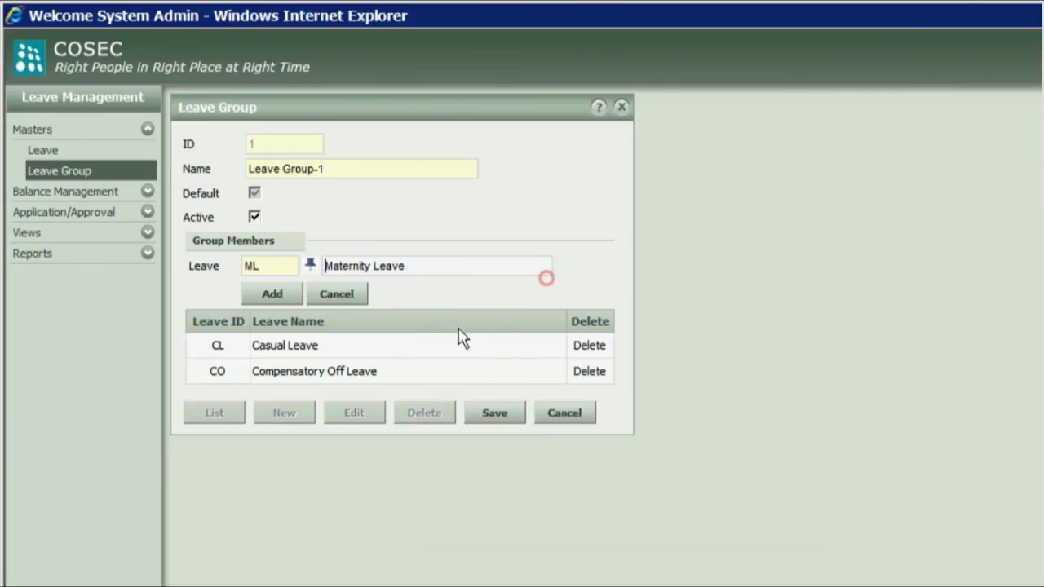
click(281, 294)
click(310, 266)
click(561, 304)
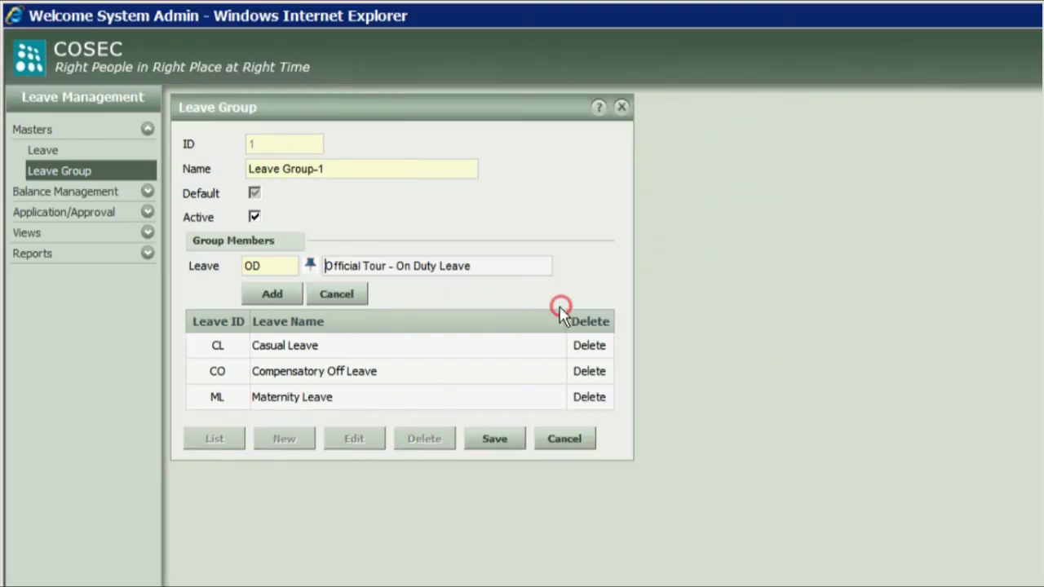
click(282, 293)
click(310, 266)
click(565, 333)
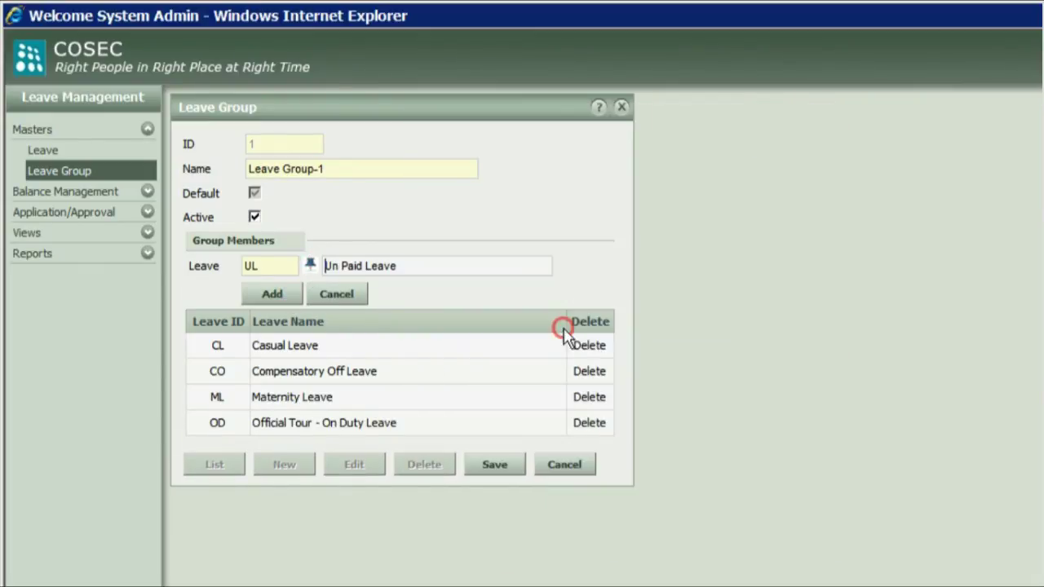
click(281, 295)
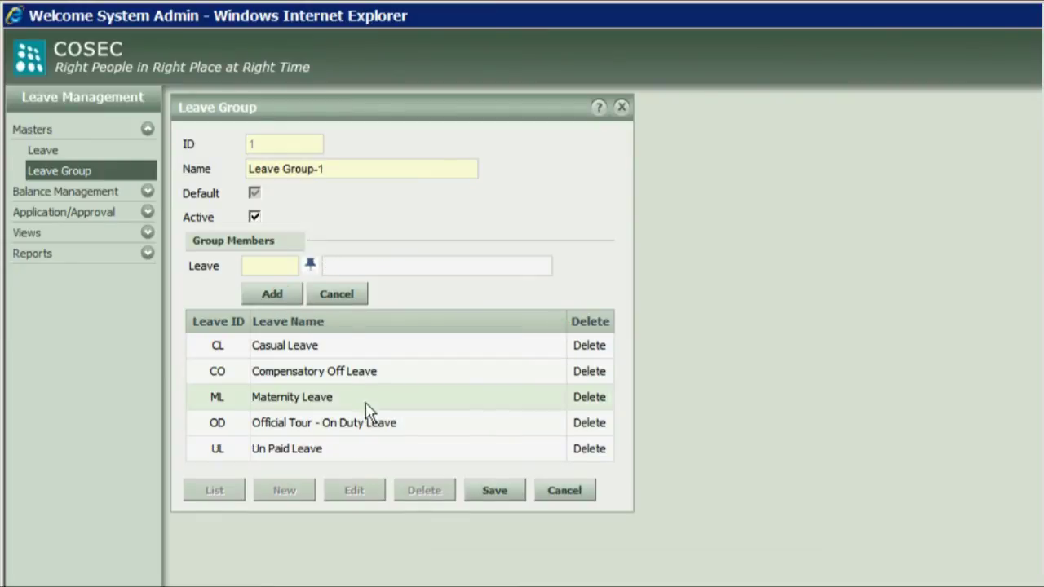
click(494, 494)
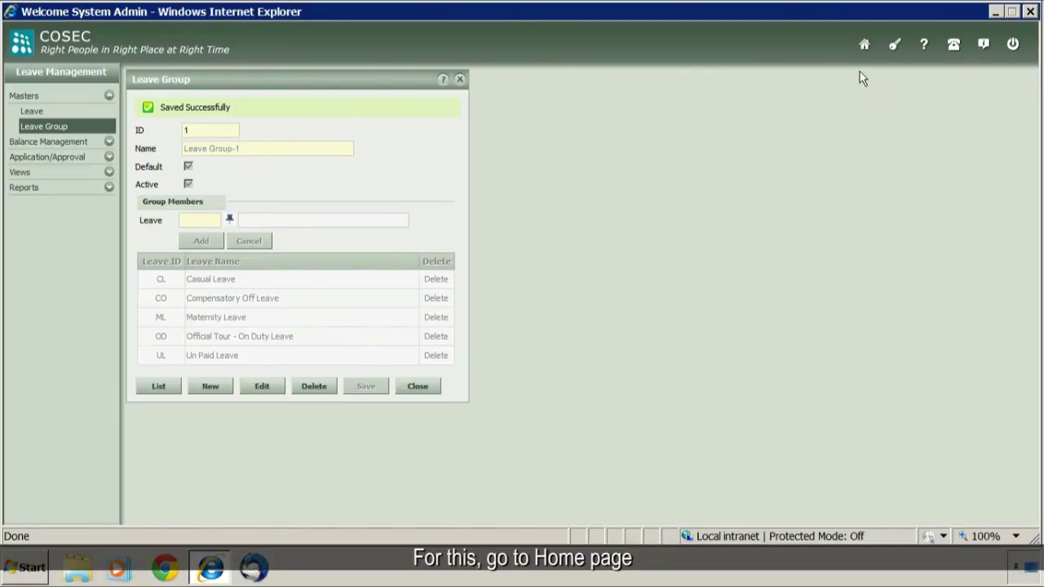
- In Enterprise Structure, give the ABC Ltd. organization Leave Group-1 and save it
click(863, 46)
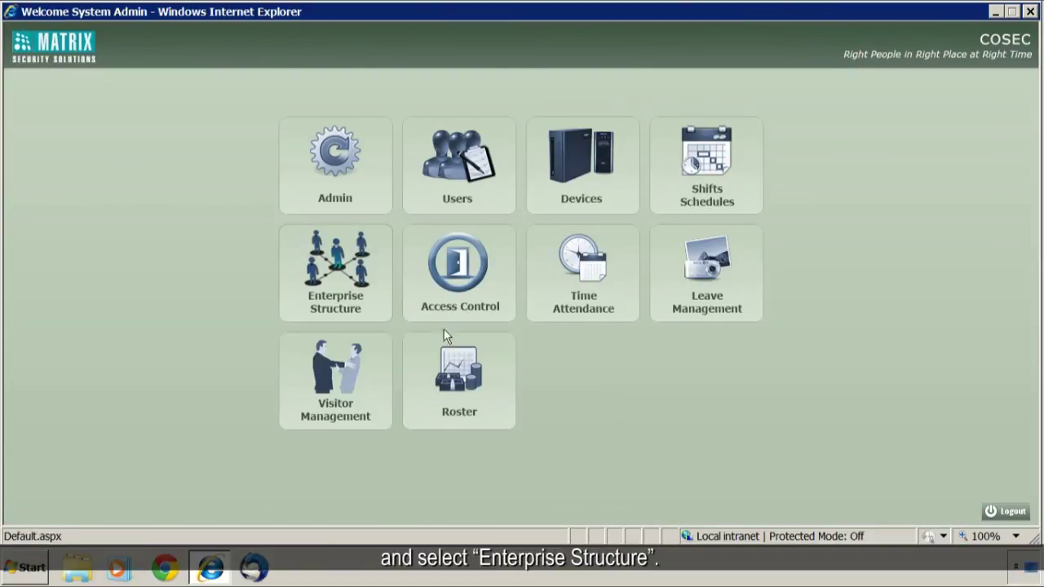
click(323, 310)
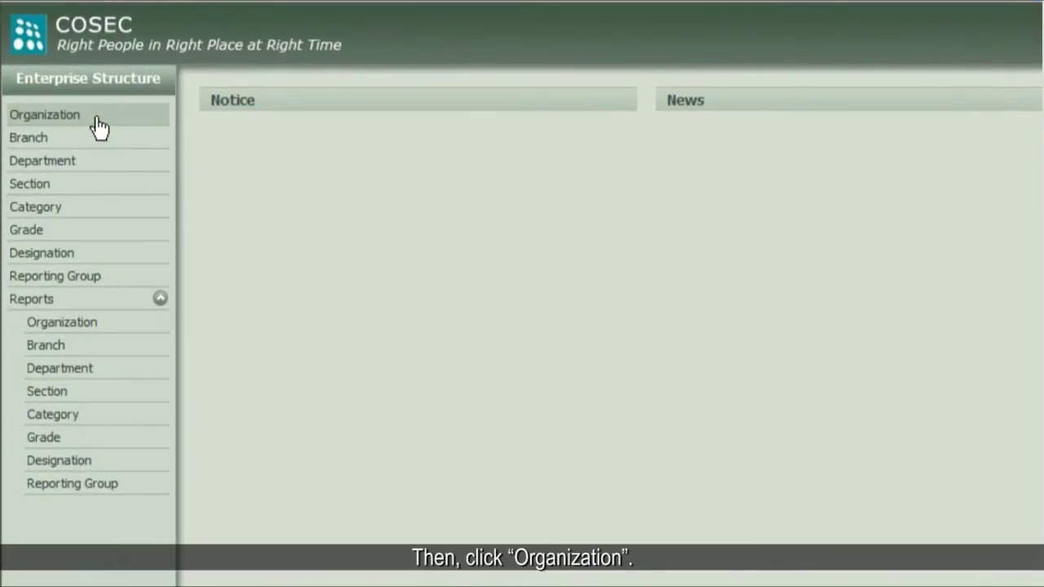
click(98, 124)
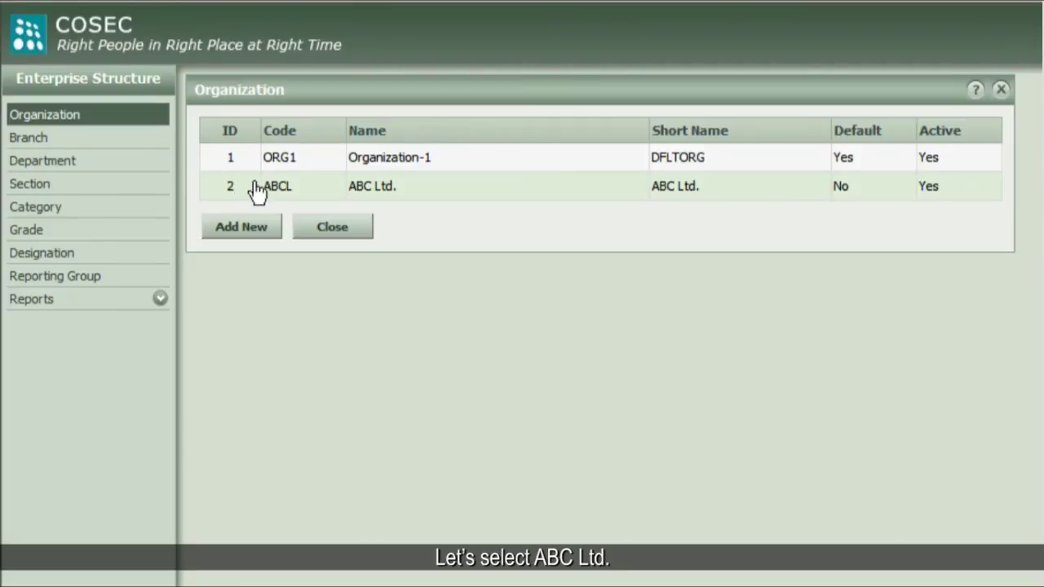
click(275, 189)
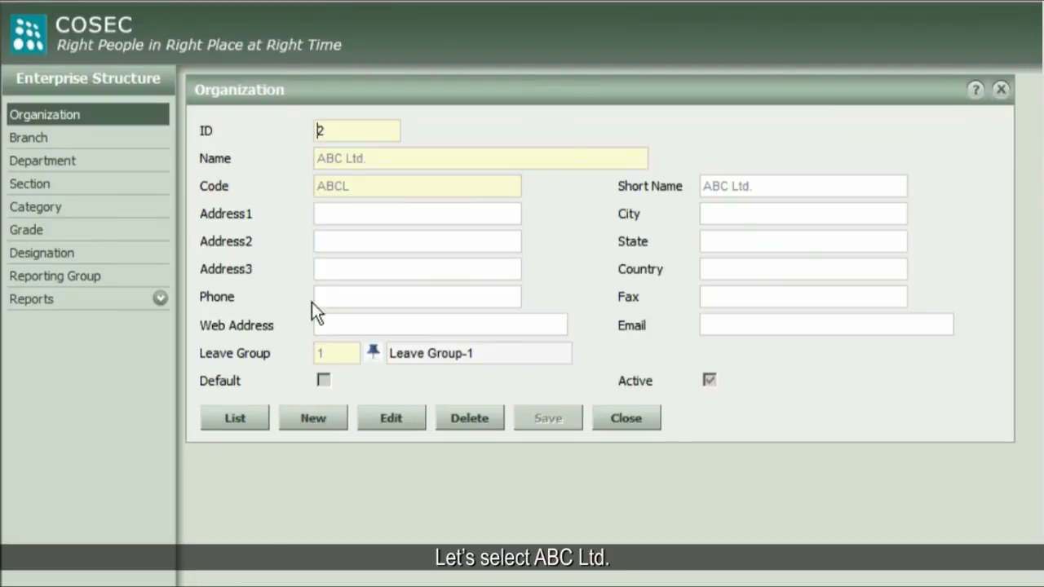
click(391, 417)
click(372, 351)
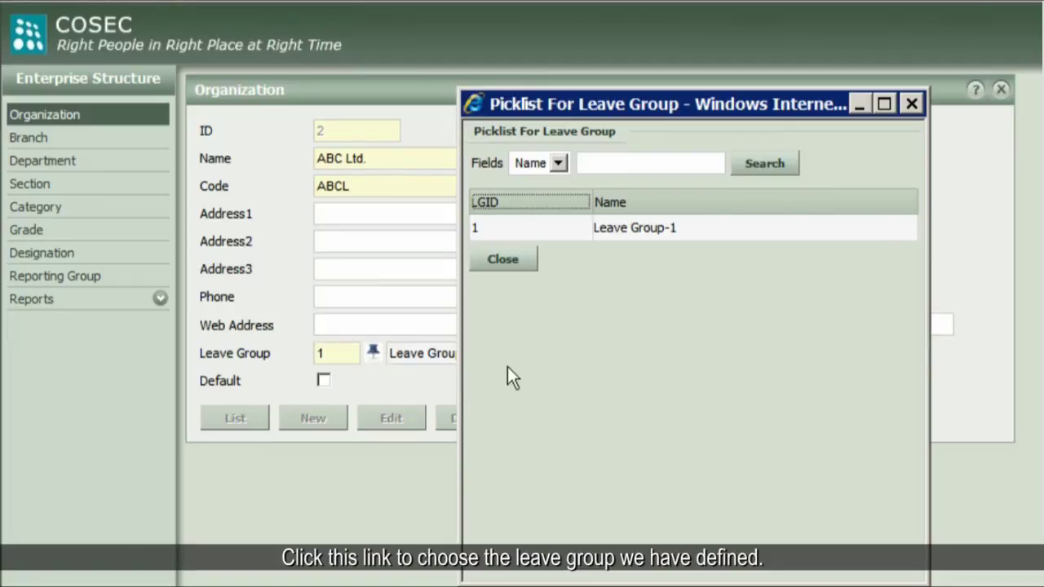
click(611, 230)
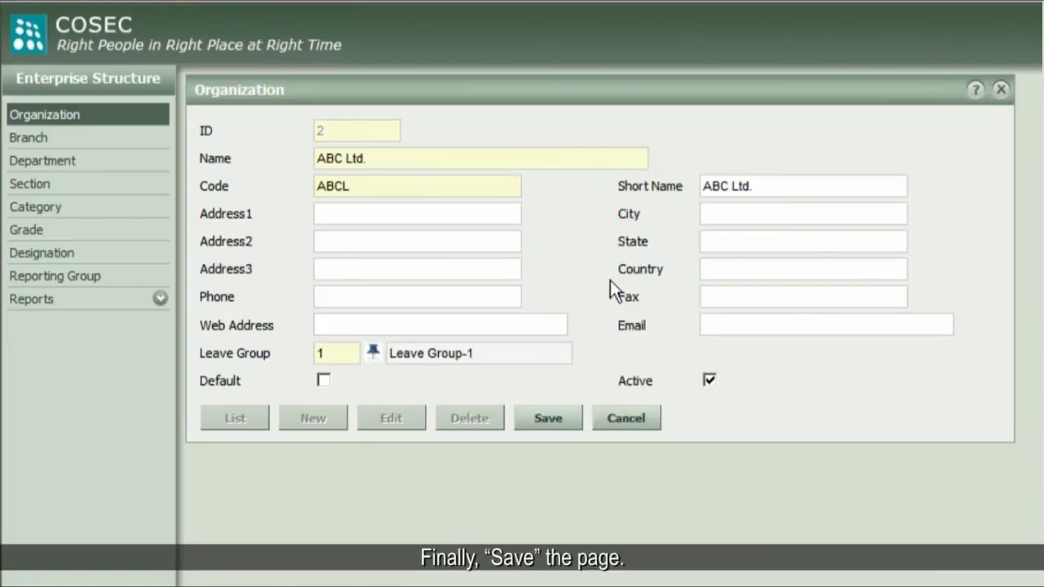
click(526, 417)
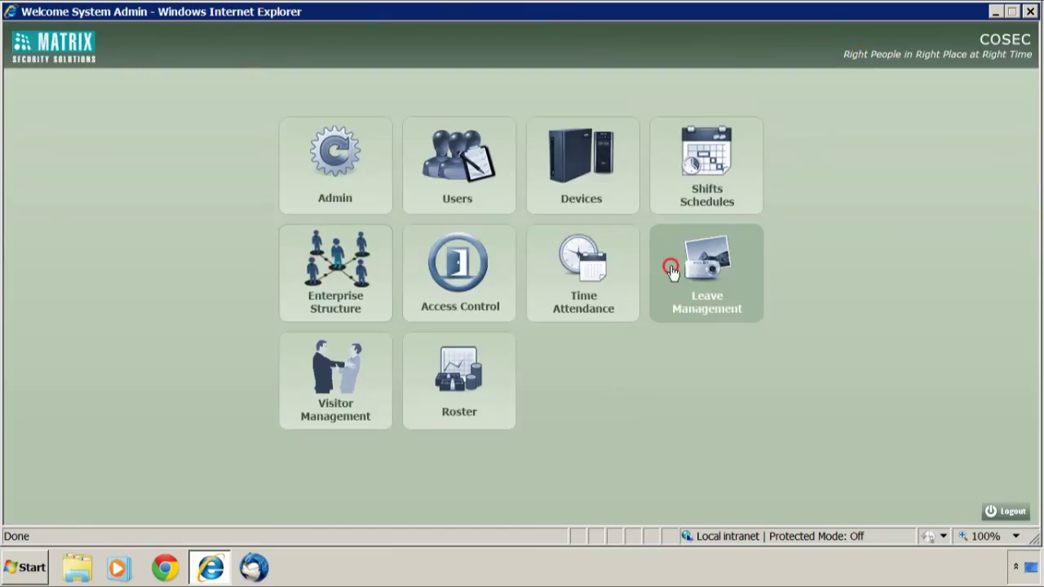
click(667, 263)
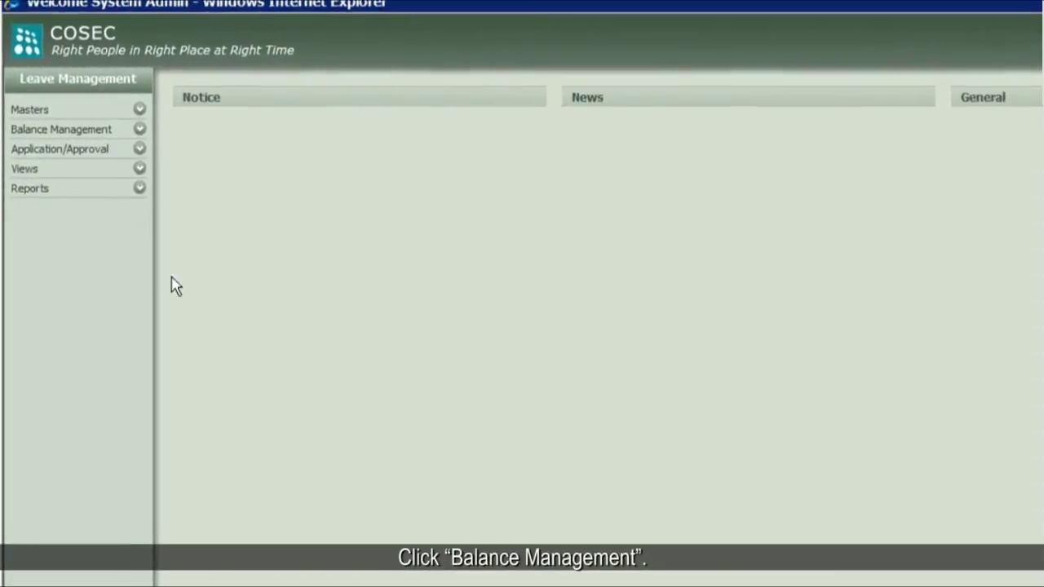
- Expand Balance Management and its Credit/Debit options in the Leave Management menu
click(76, 130)
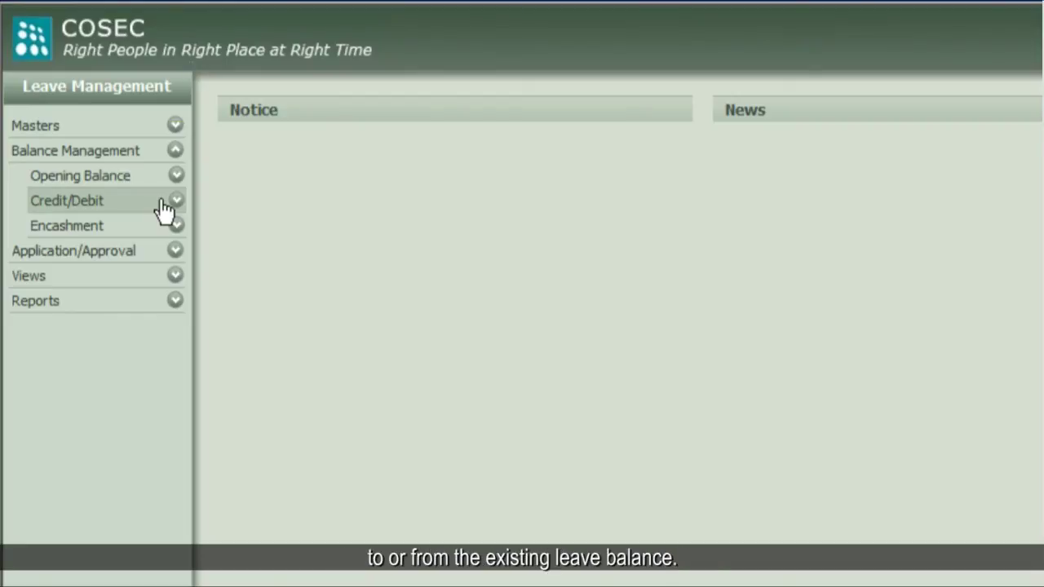
click(163, 209)
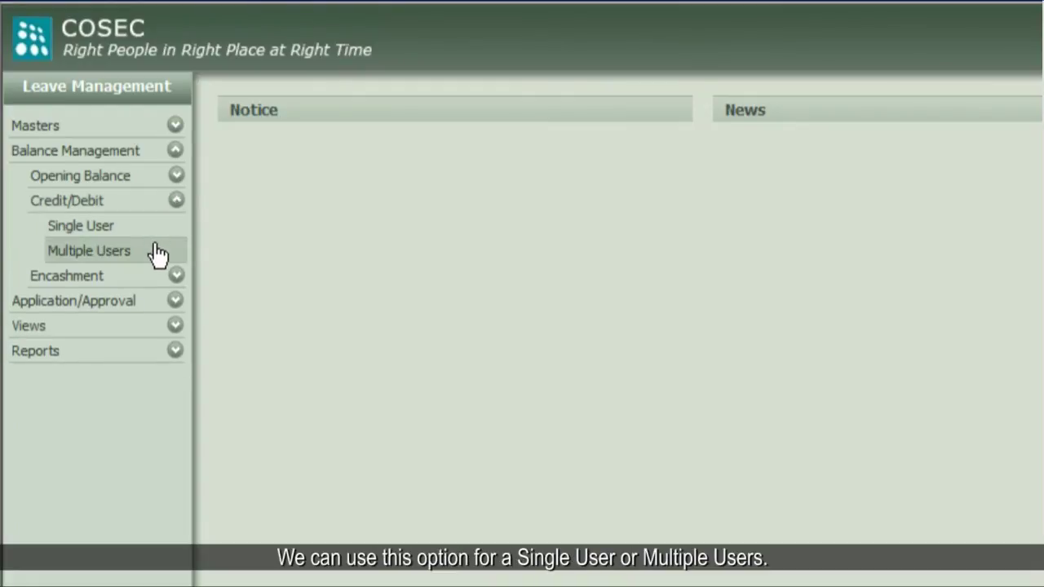
- Start a new single-user credit entry for the chosen employee, October, Casual Leave
click(147, 232)
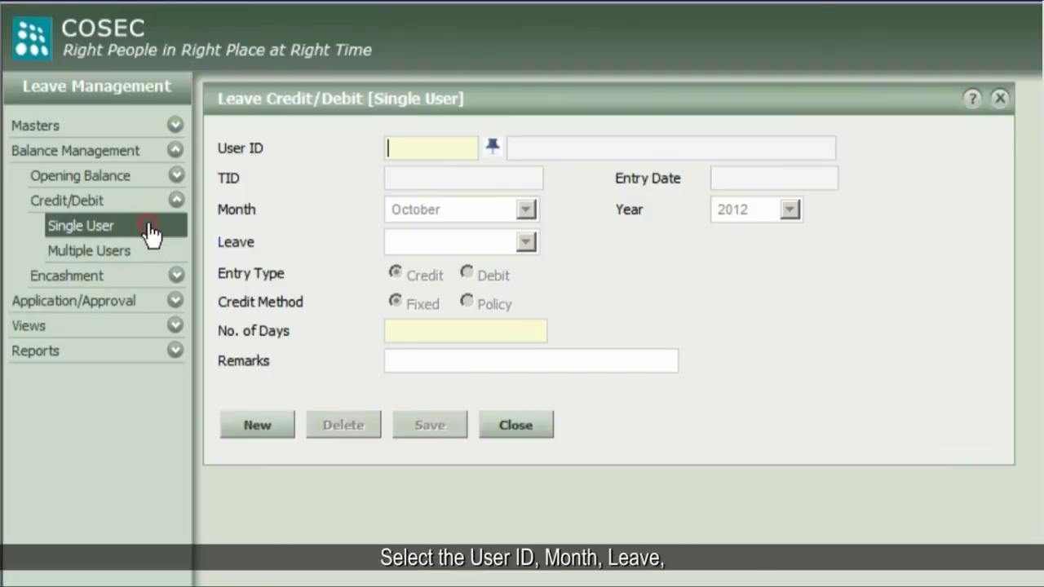
click(279, 427)
click(490, 145)
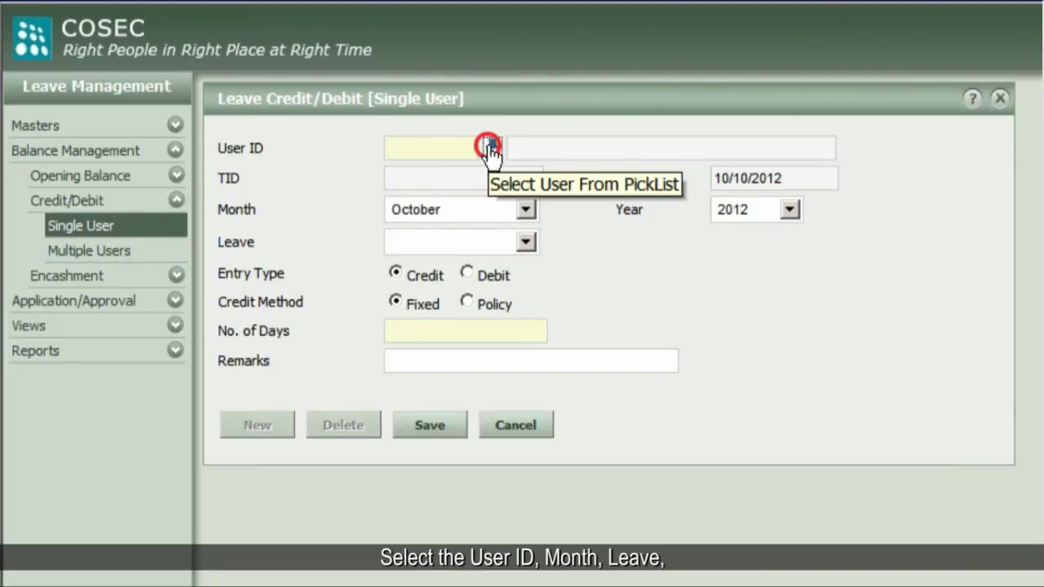
click(546, 248)
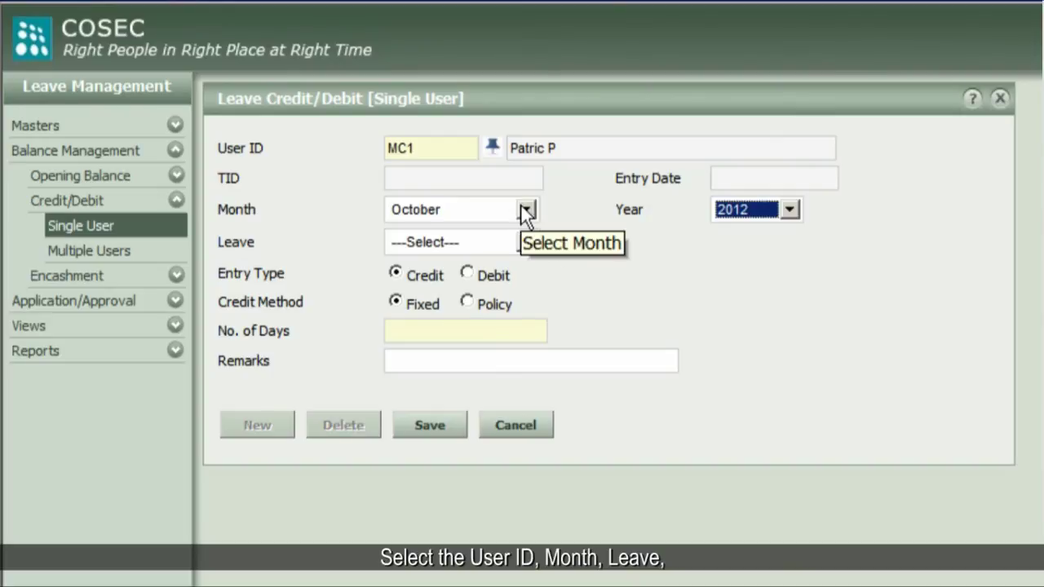
click(520, 205)
click(520, 205)
click(526, 241)
click(517, 279)
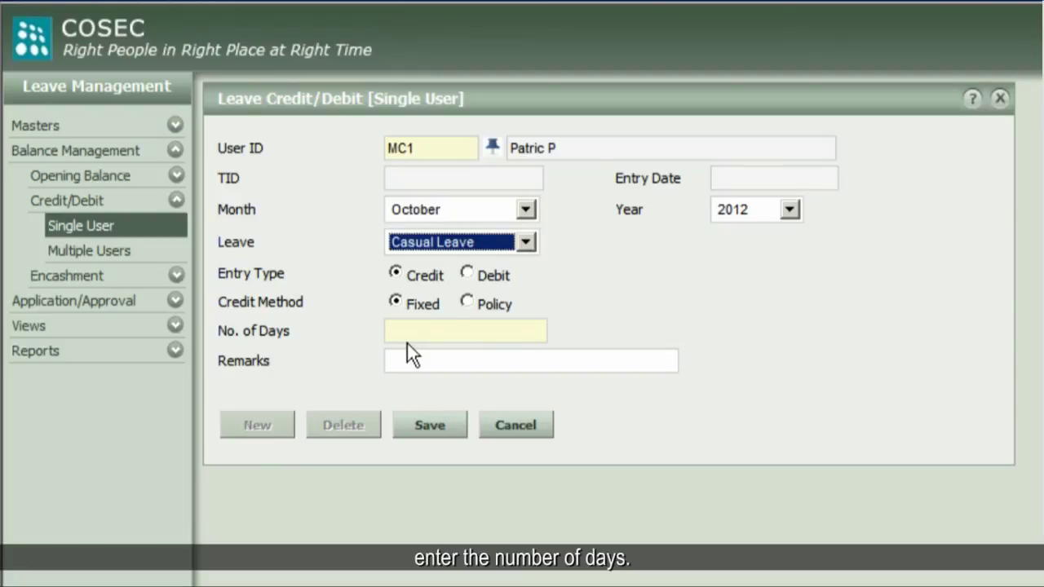
- Use the Fixed credit method with 2.5 days instead of a policy and save
click(466, 302)
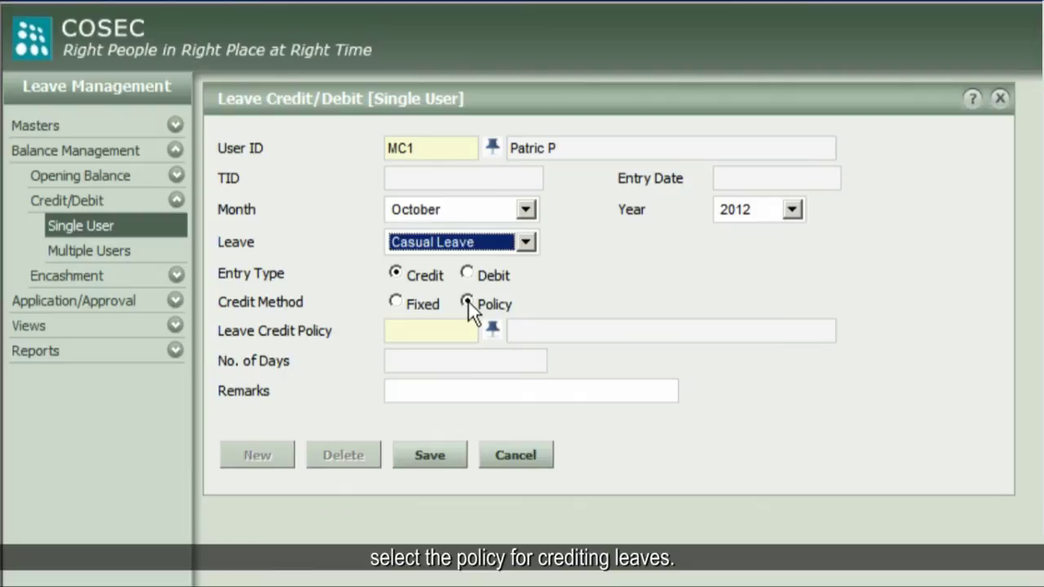
click(493, 330)
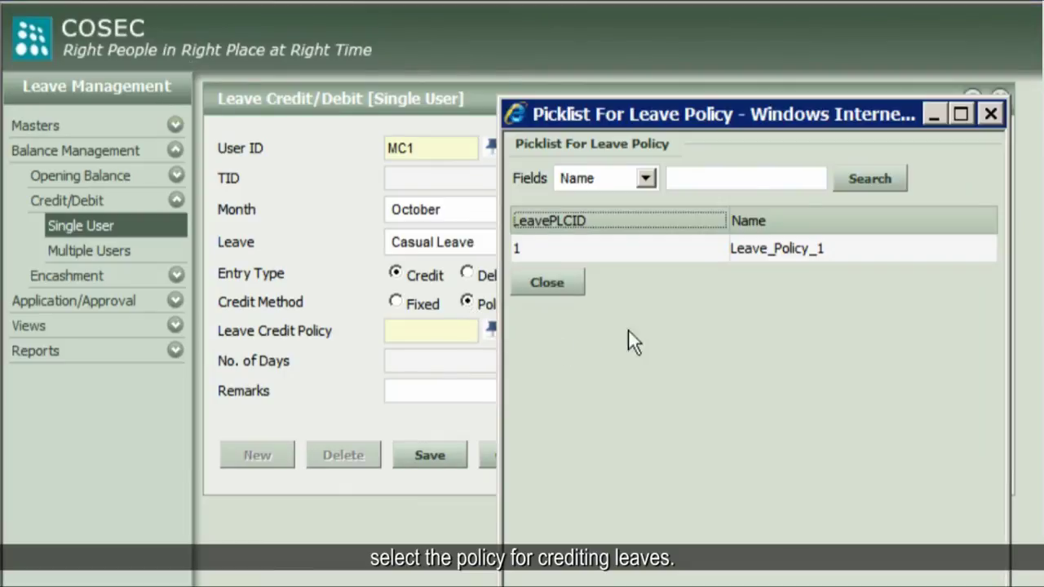
click(563, 286)
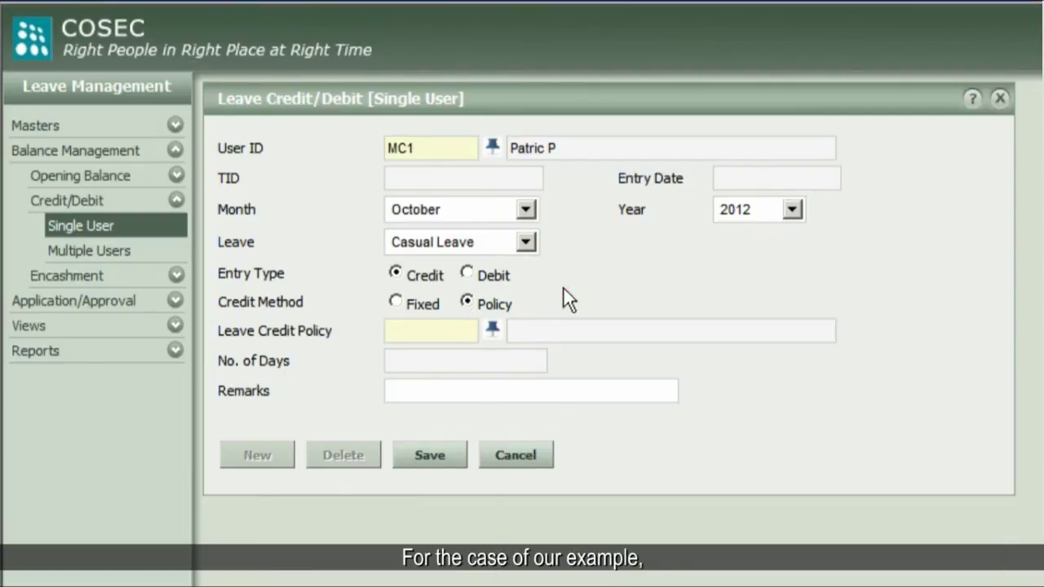
click(396, 301)
click(401, 329)
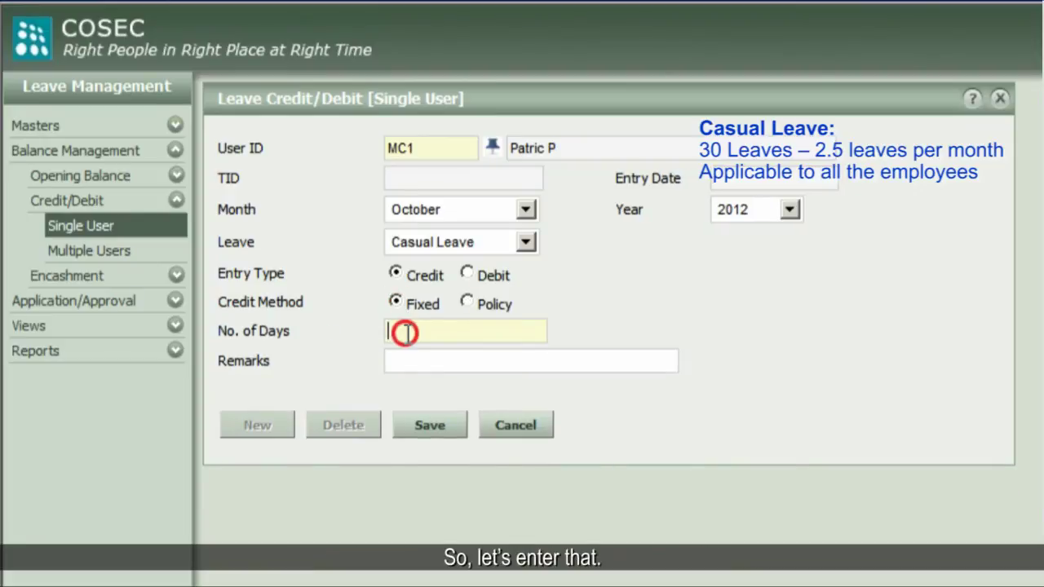
text(2.5)
click(437, 425)
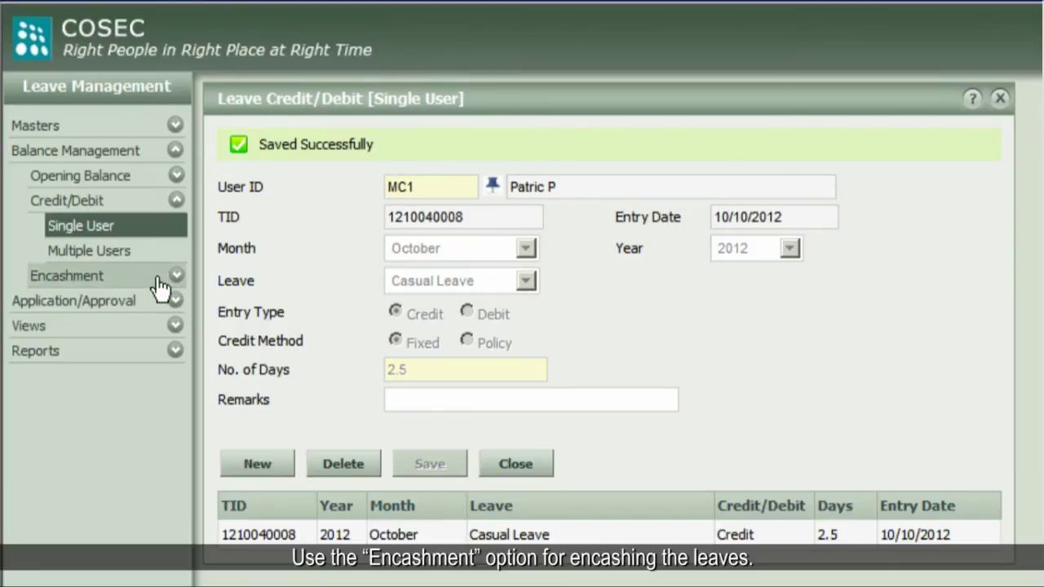
click(158, 277)
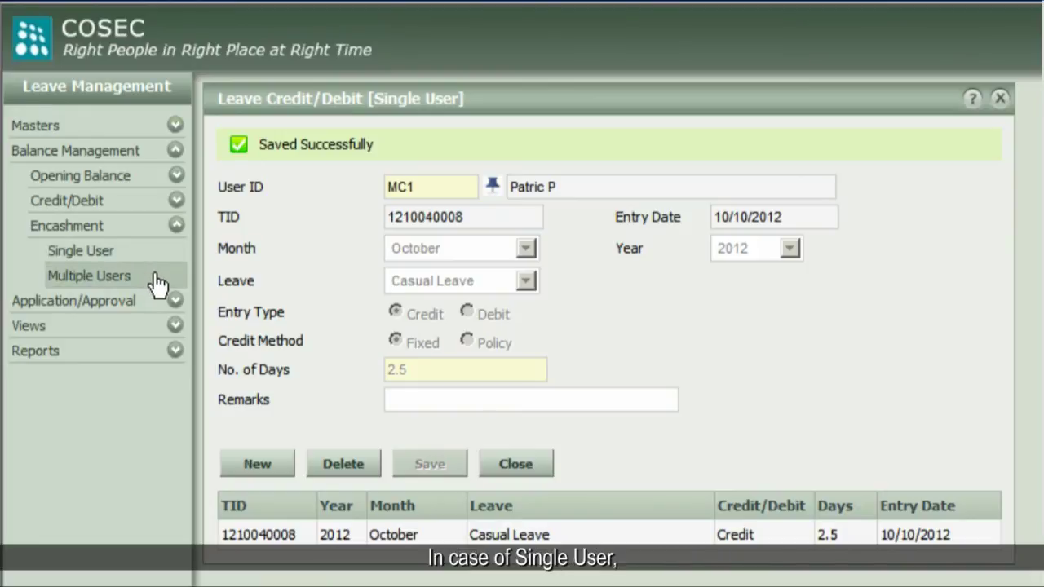
- Start a new single-user encashment for the first user in October 2012
click(139, 256)
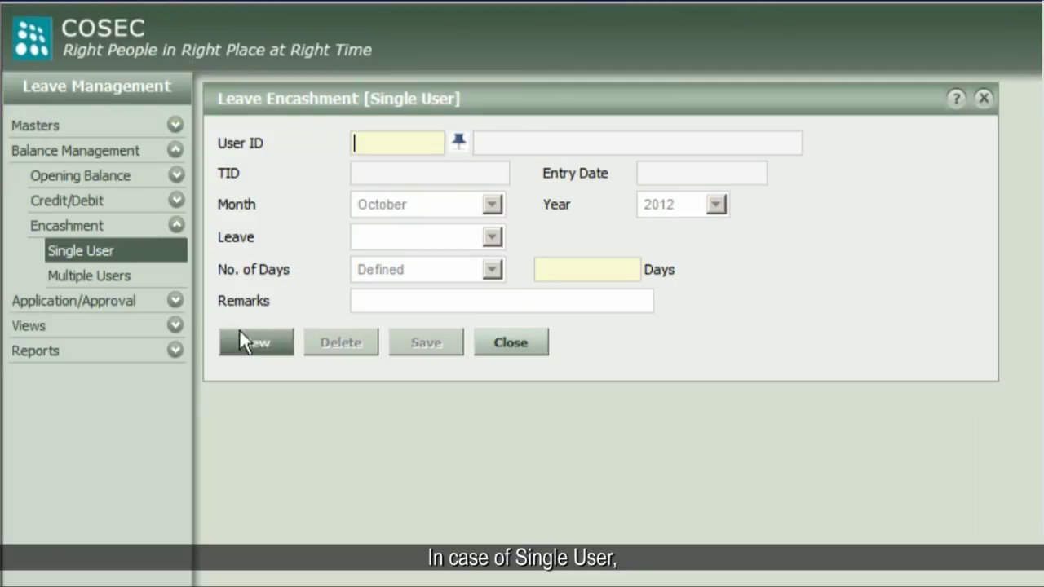
click(250, 341)
click(457, 141)
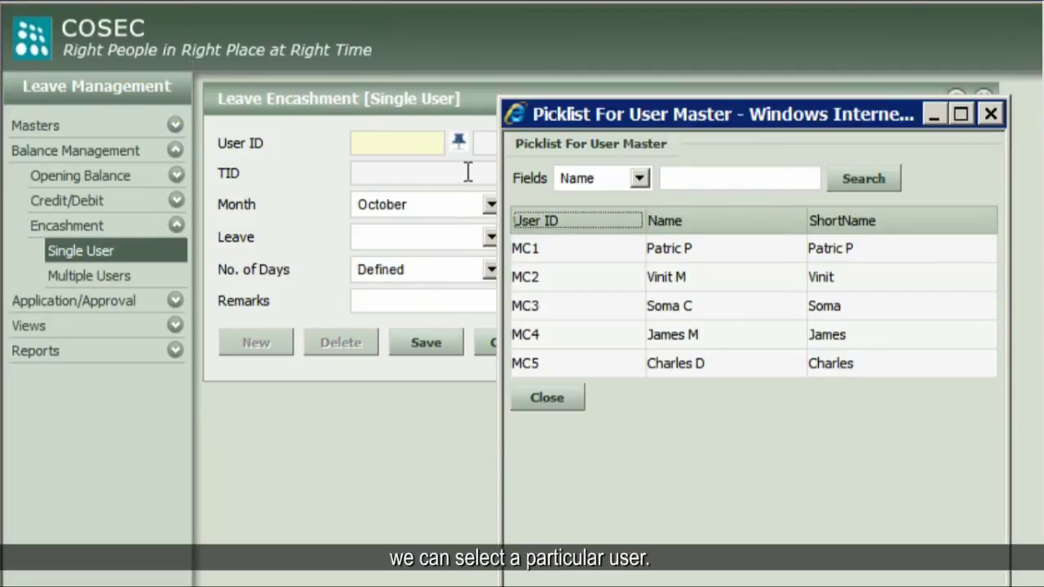
click(524, 256)
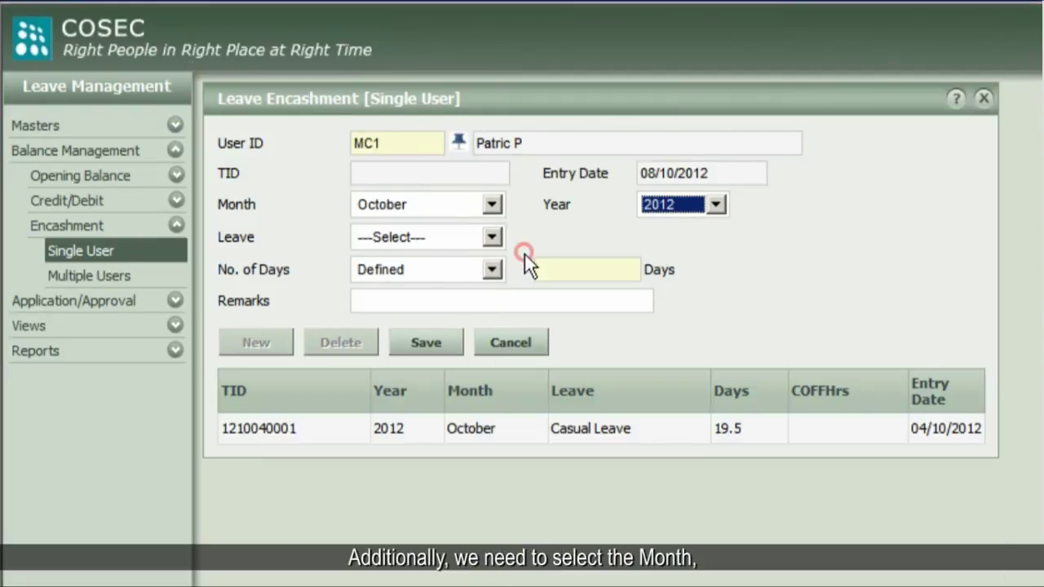
click(491, 206)
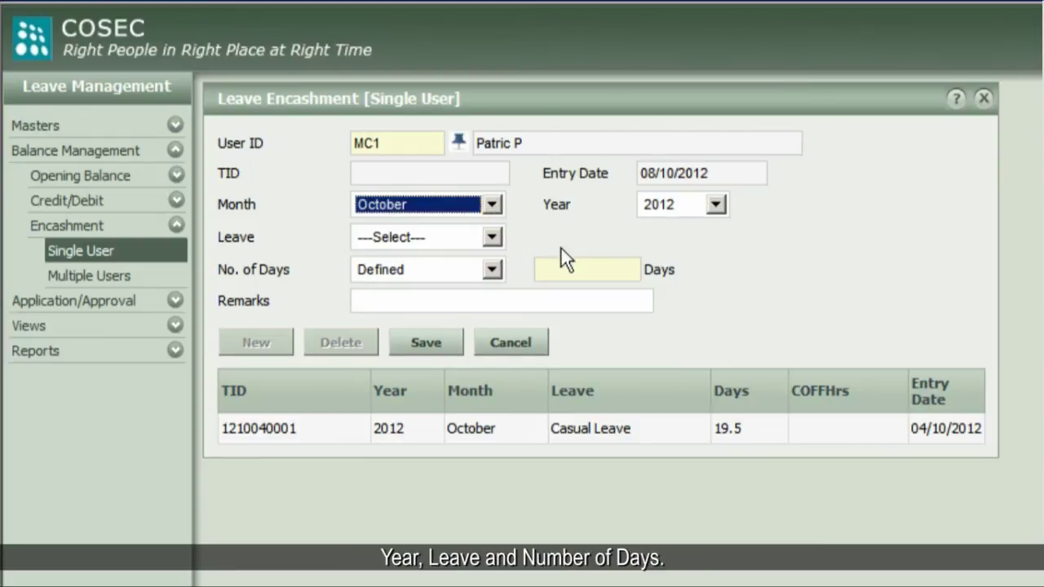
click(716, 205)
click(716, 208)
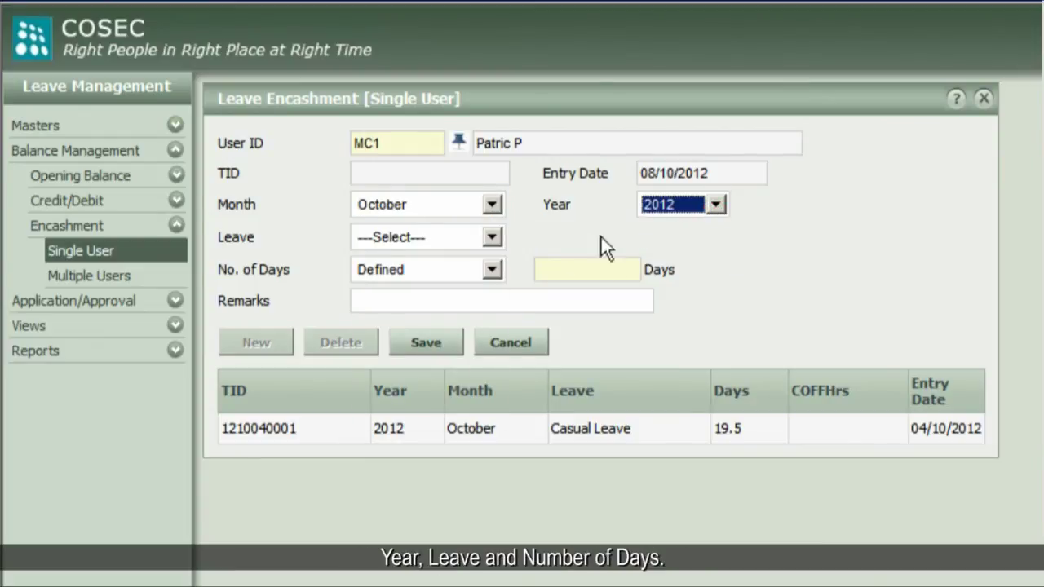
- Choose Casual Leave and set the number-of-days option to Available
click(492, 236)
click(492, 269)
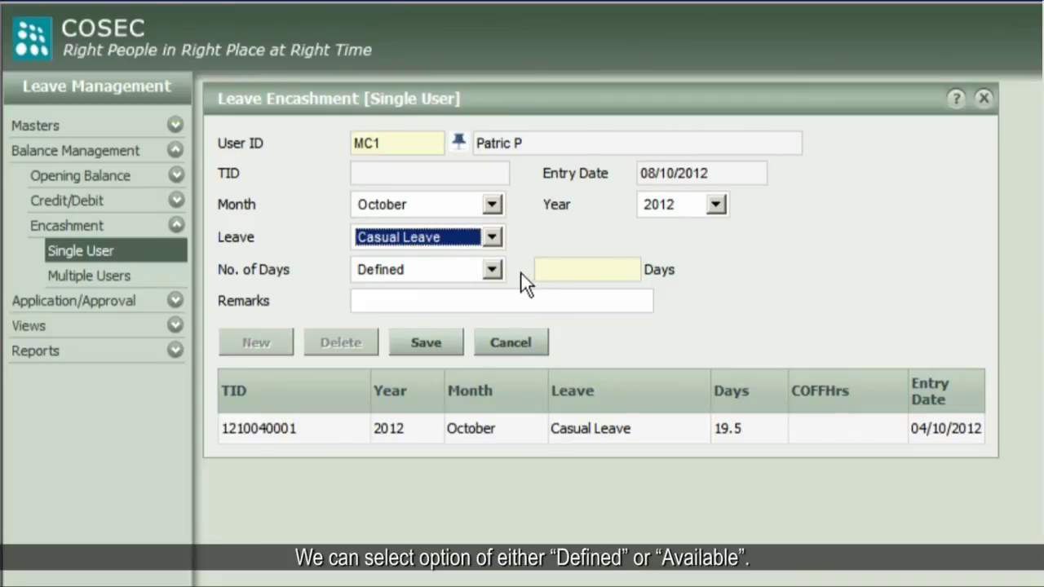
click(493, 269)
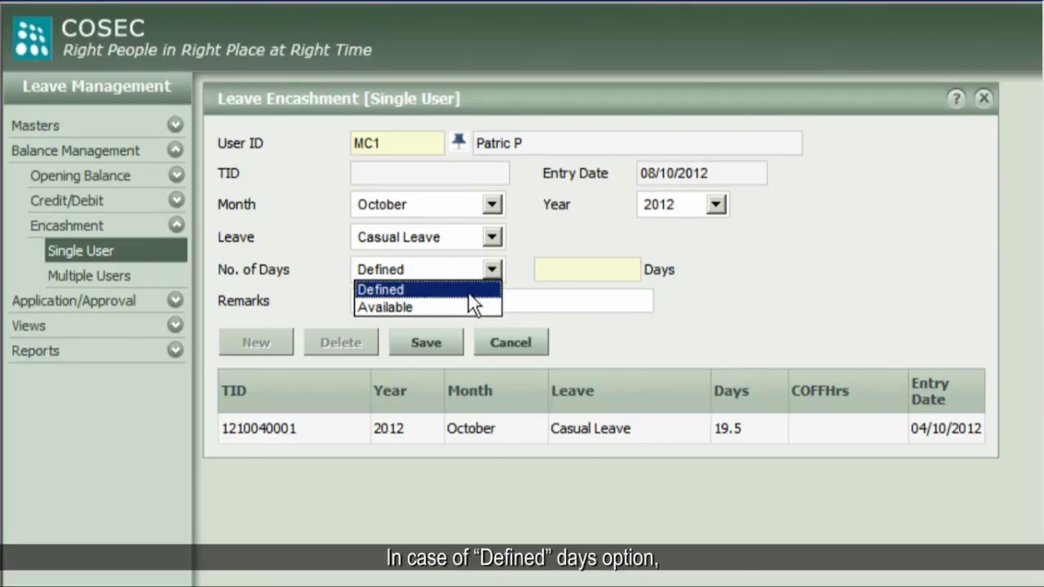
click(469, 292)
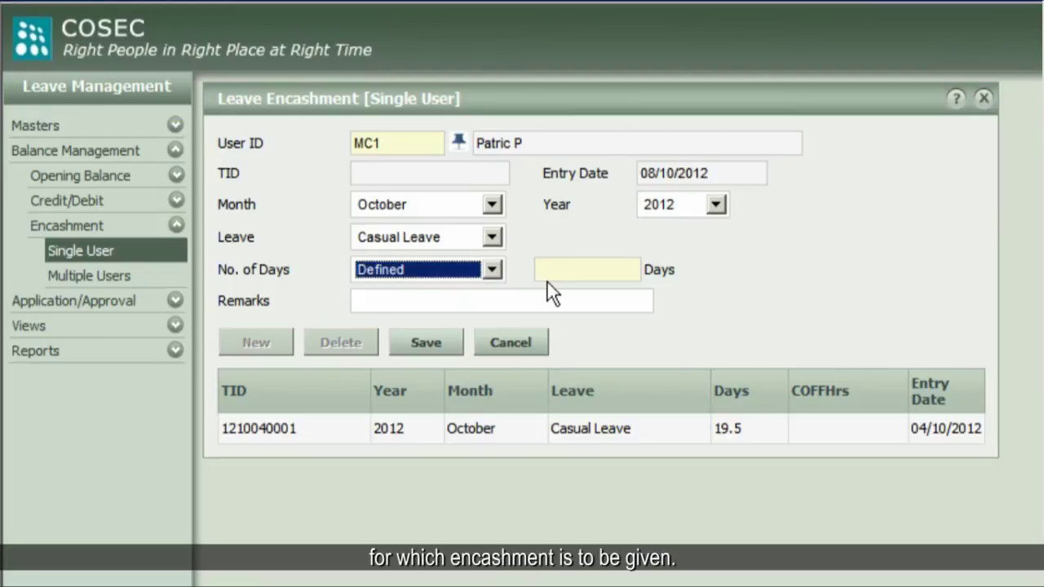
click(495, 272)
click(489, 301)
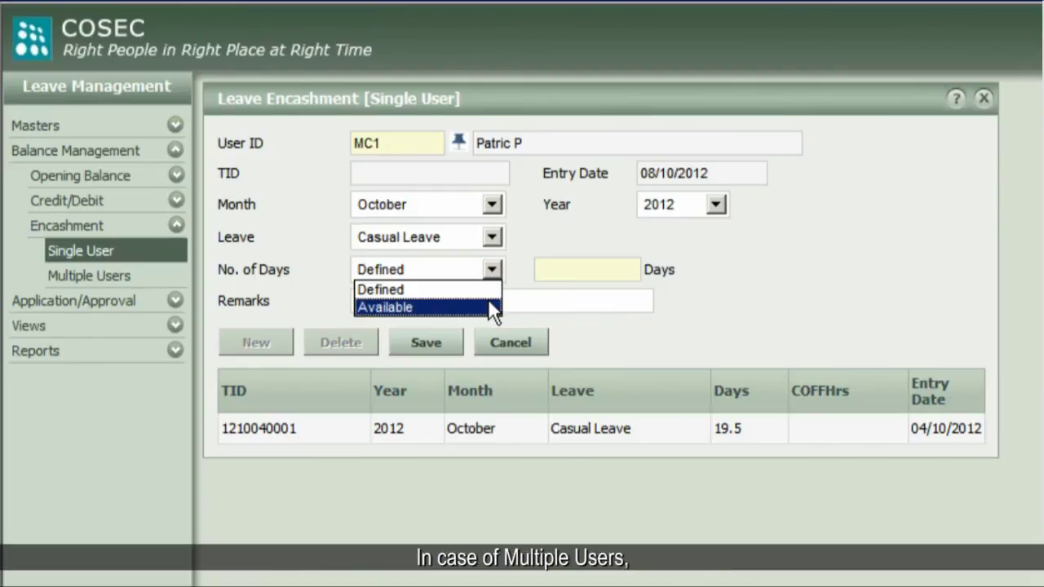
click(489, 303)
click(142, 277)
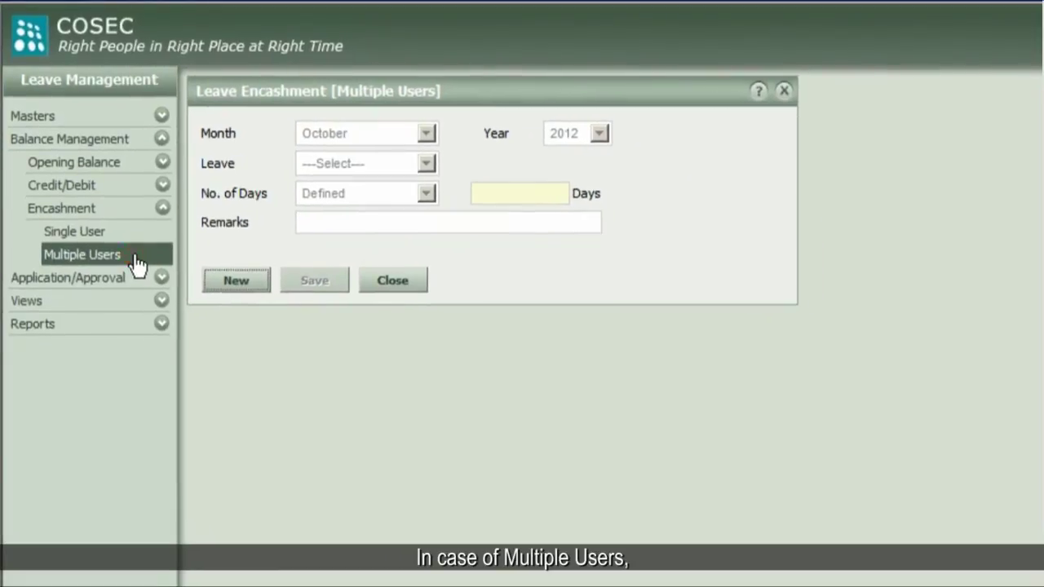
- Create a multi-user encashment of 2.5 Casual Leave days for October and save it
click(225, 285)
click(426, 135)
click(425, 135)
click(426, 164)
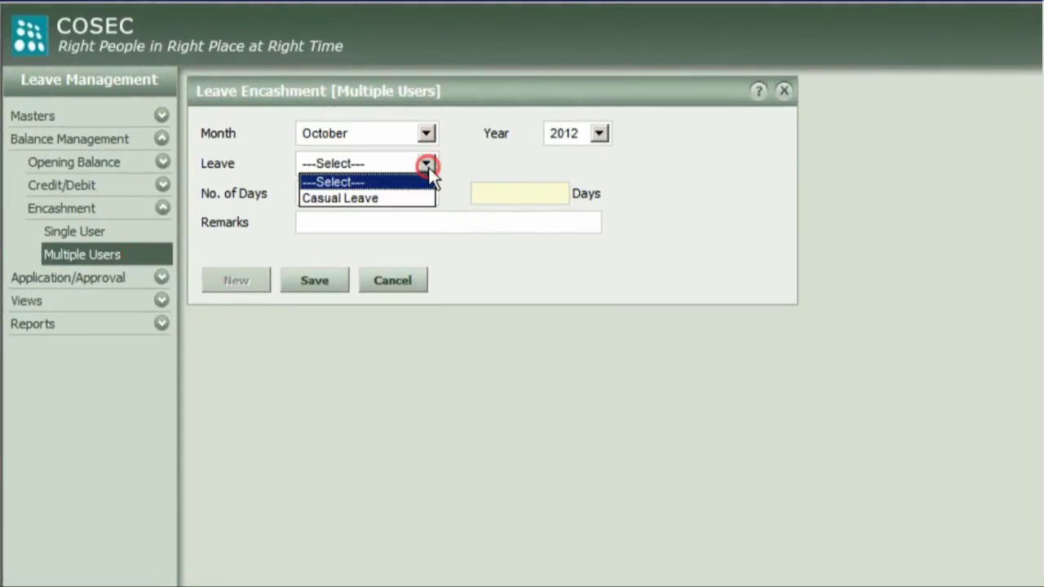
click(405, 198)
click(481, 193)
text(2.5)
click(326, 296)
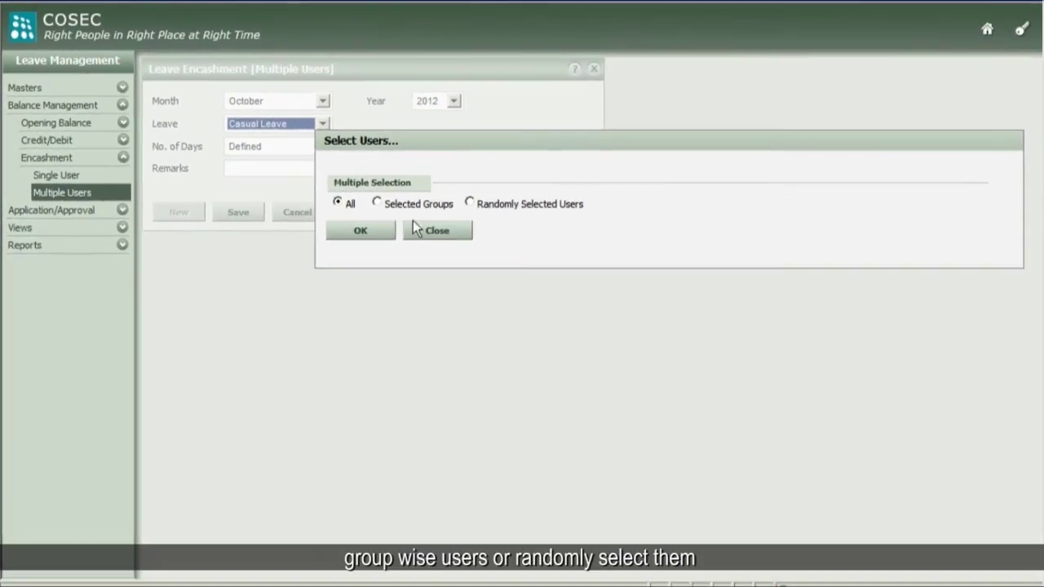
- Apply the encashment to one randomly selected user, the fourth listed, then close the form
click(473, 204)
click(473, 241)
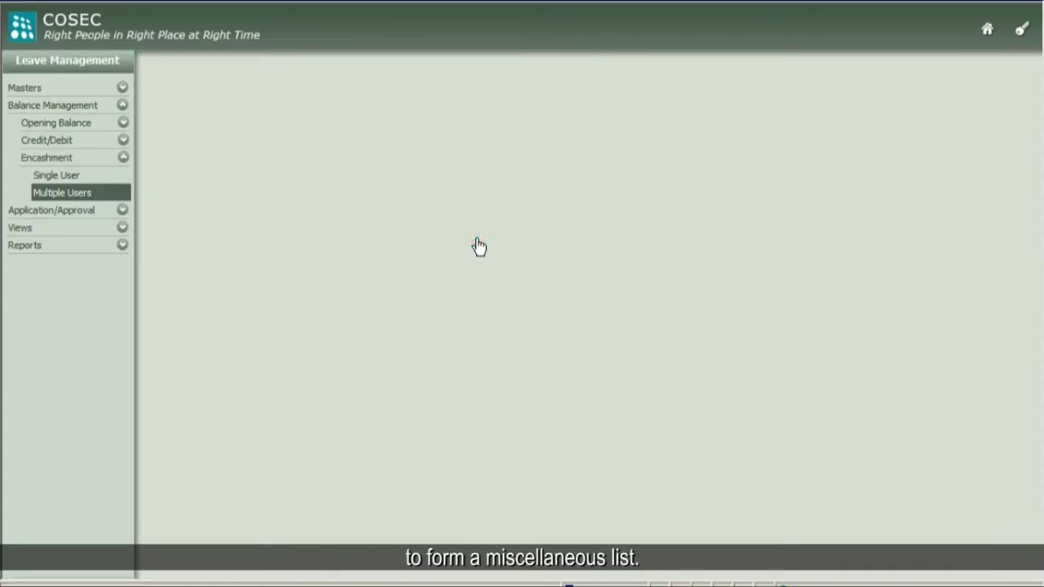
click(478, 235)
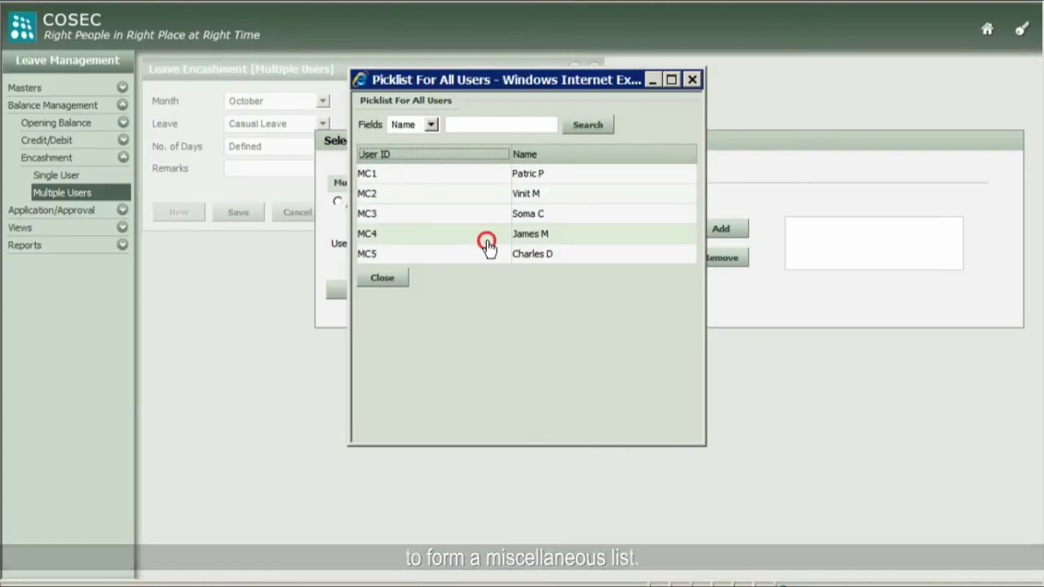
click(346, 291)
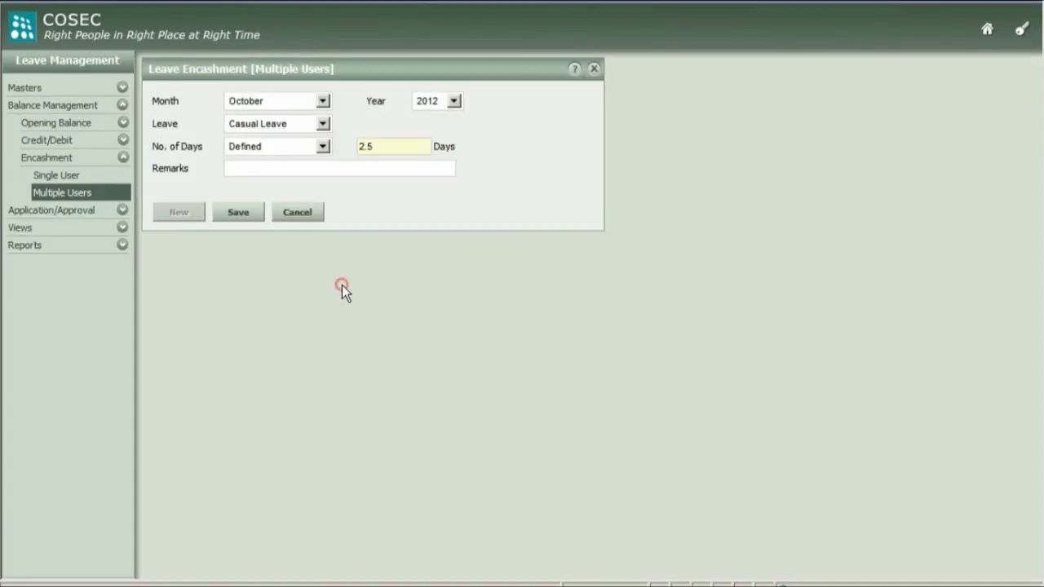
click(297, 240)
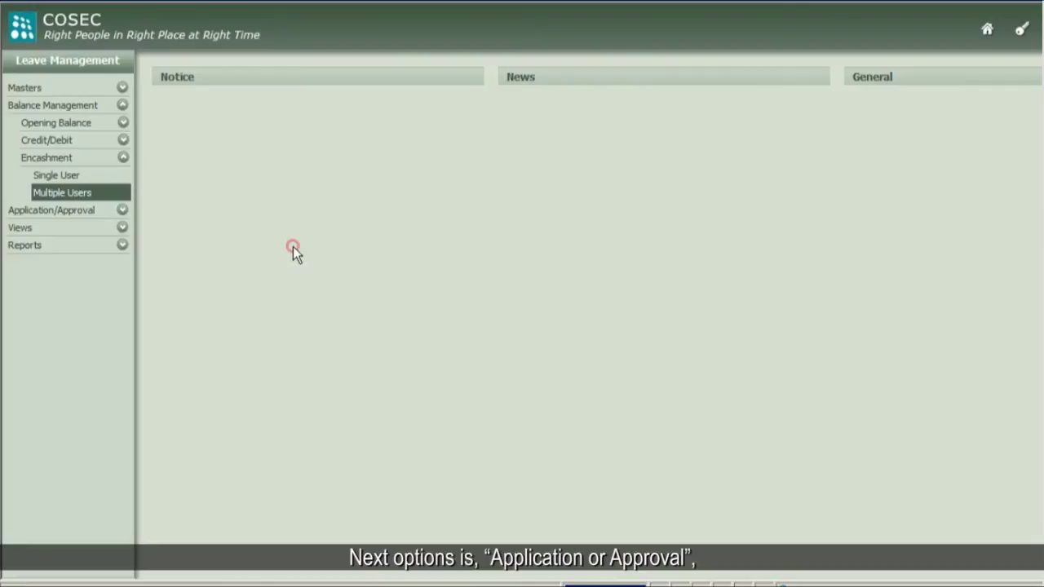
- Expand Application/Approval and then the Views section in the left menu
click(108, 214)
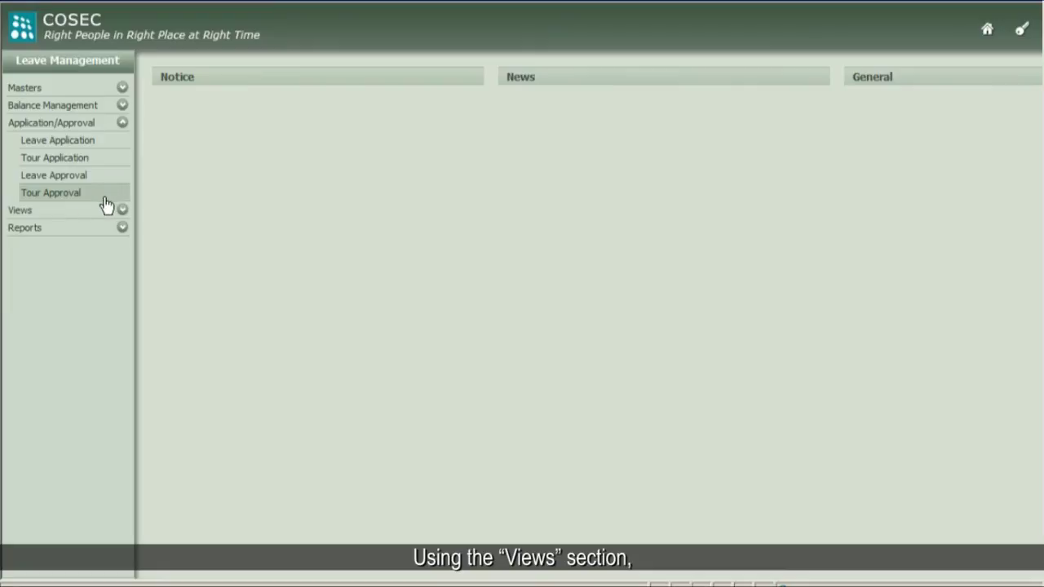
click(110, 212)
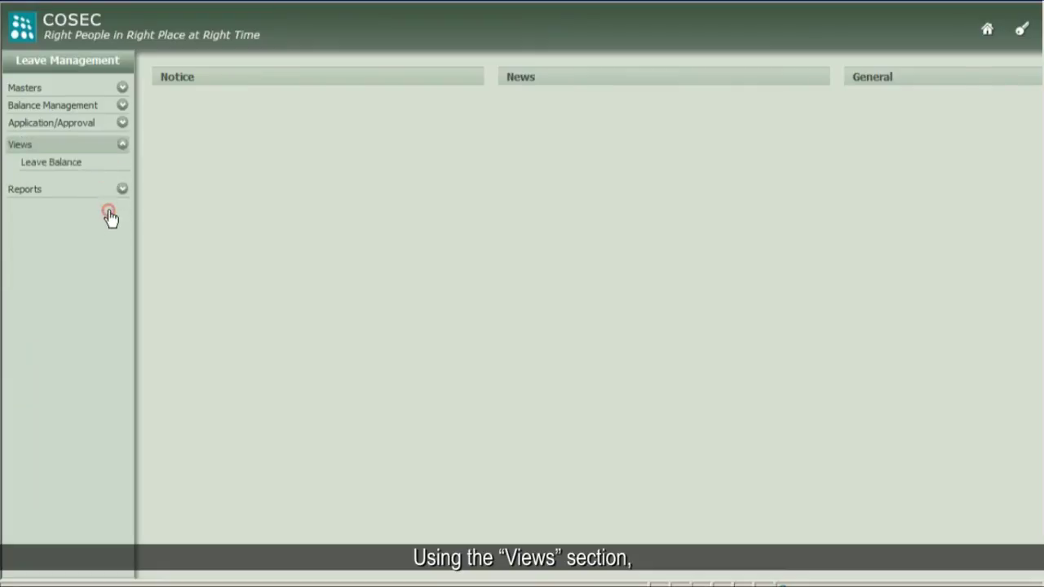
- Show the first user's leave balance in the Leave Balance view
click(98, 159)
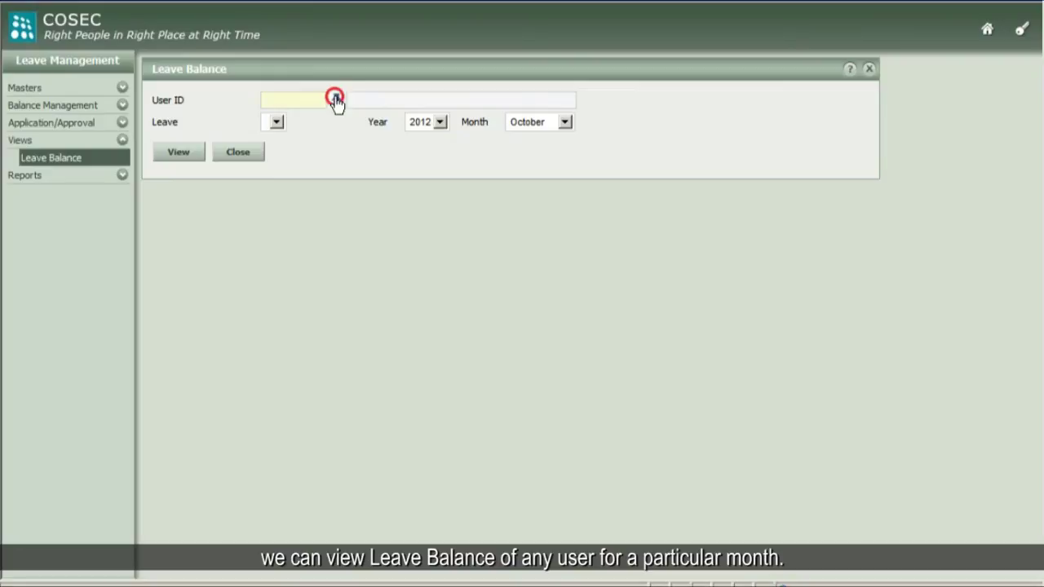
click(336, 99)
click(377, 171)
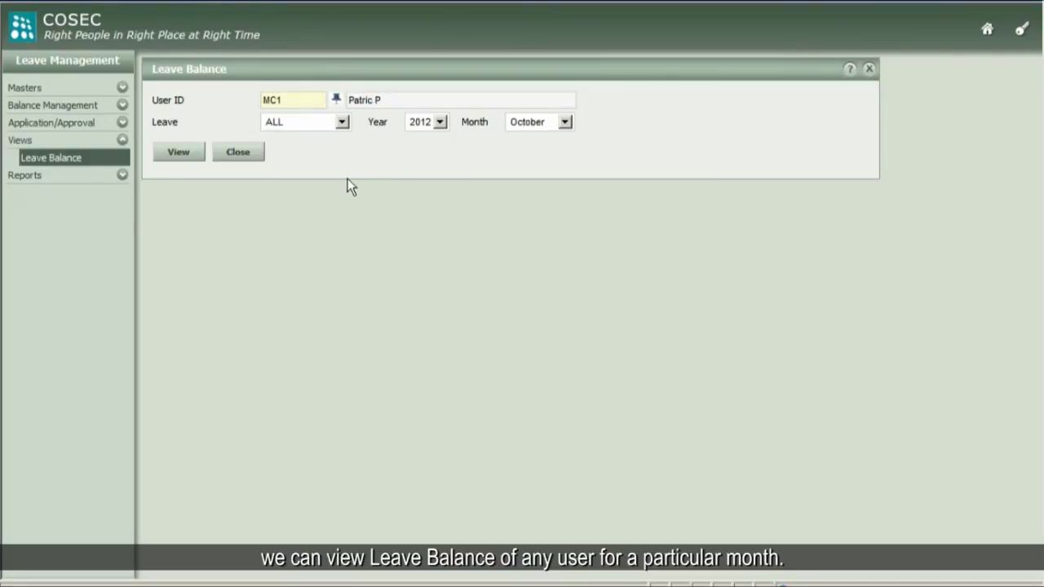
click(178, 153)
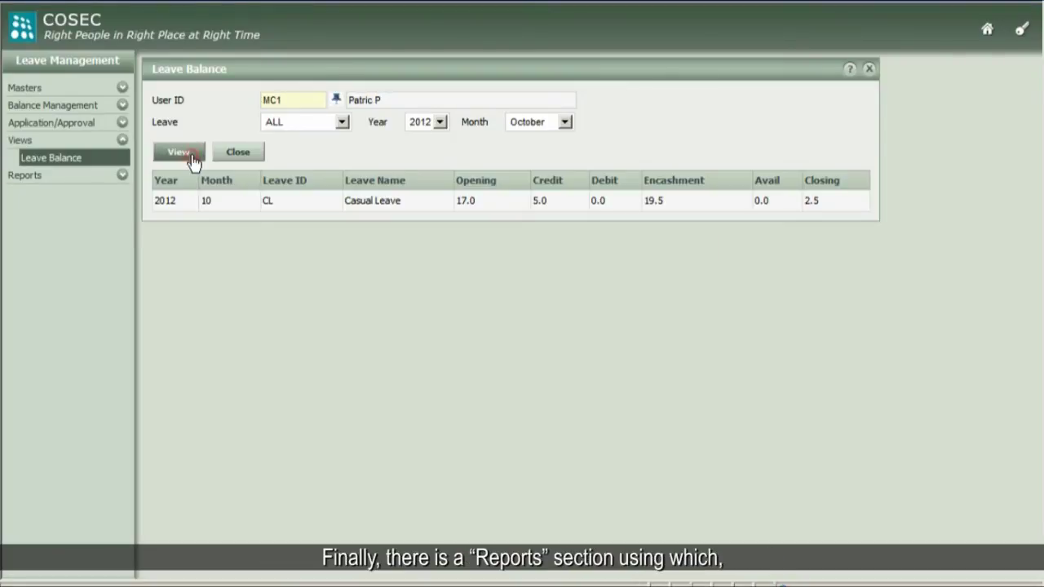
- Open the Leave master report under Reports > Master
click(93, 180)
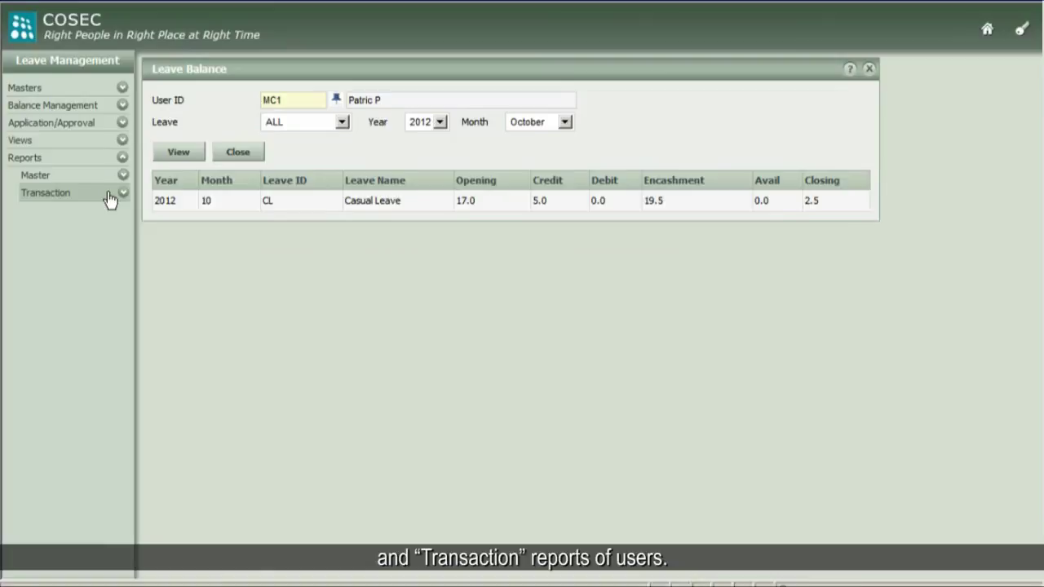
click(92, 175)
click(99, 194)
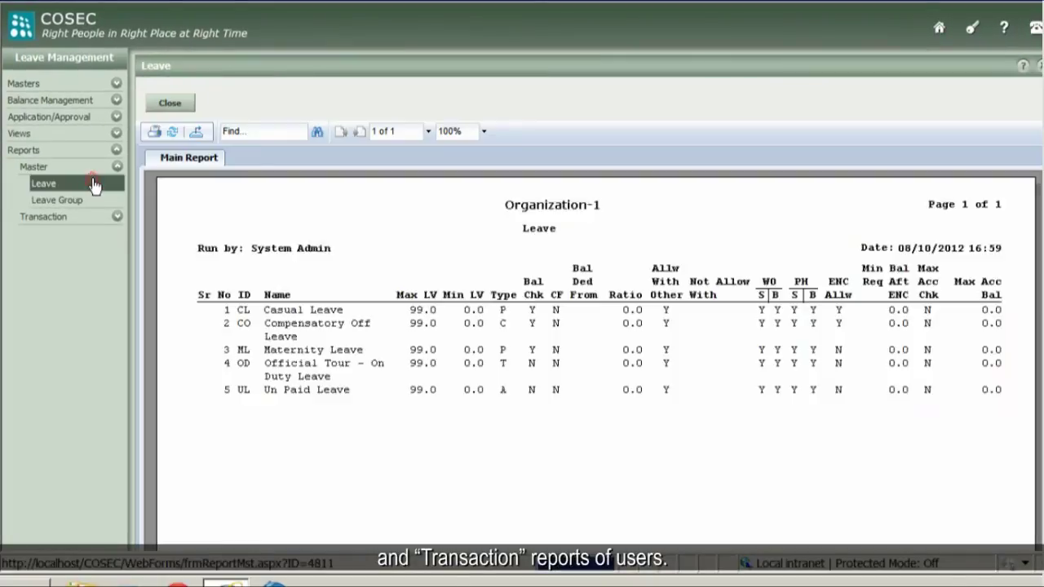